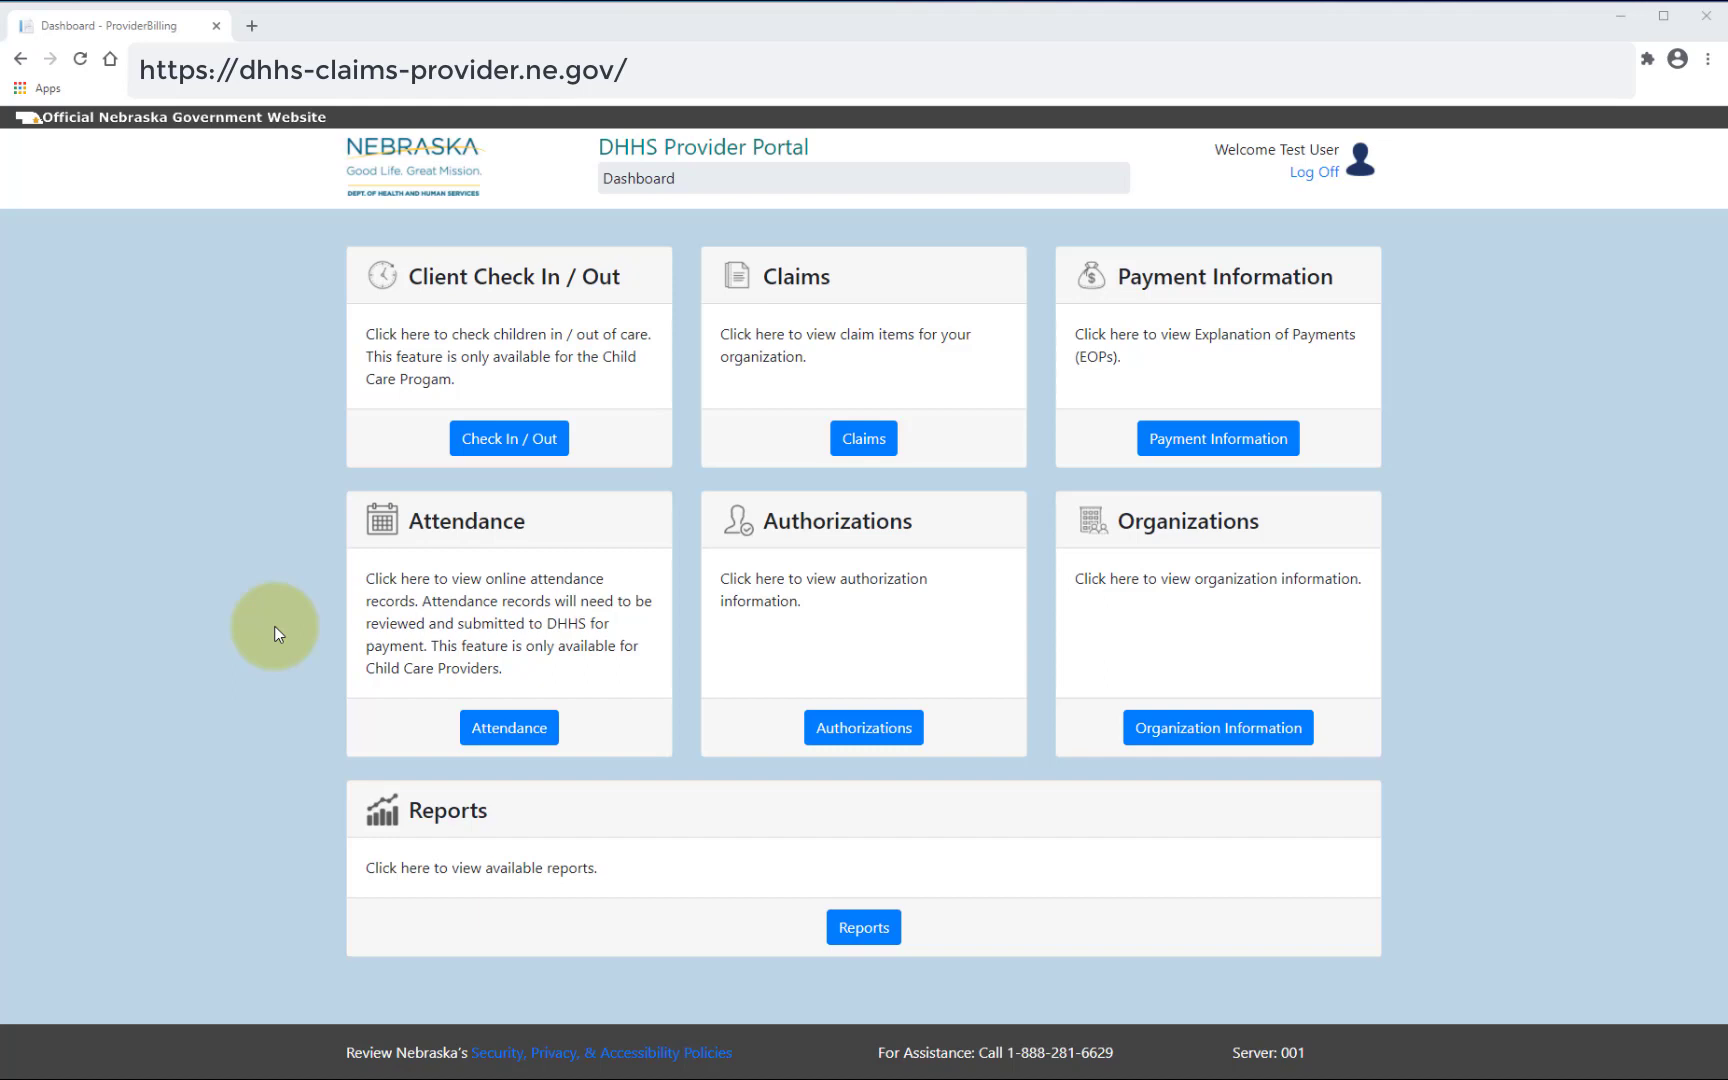
- Go to Attendance > Import and pick THE ACADEMY from the Provider list
{"action": "left_click", "coordinate": [501, 731]}
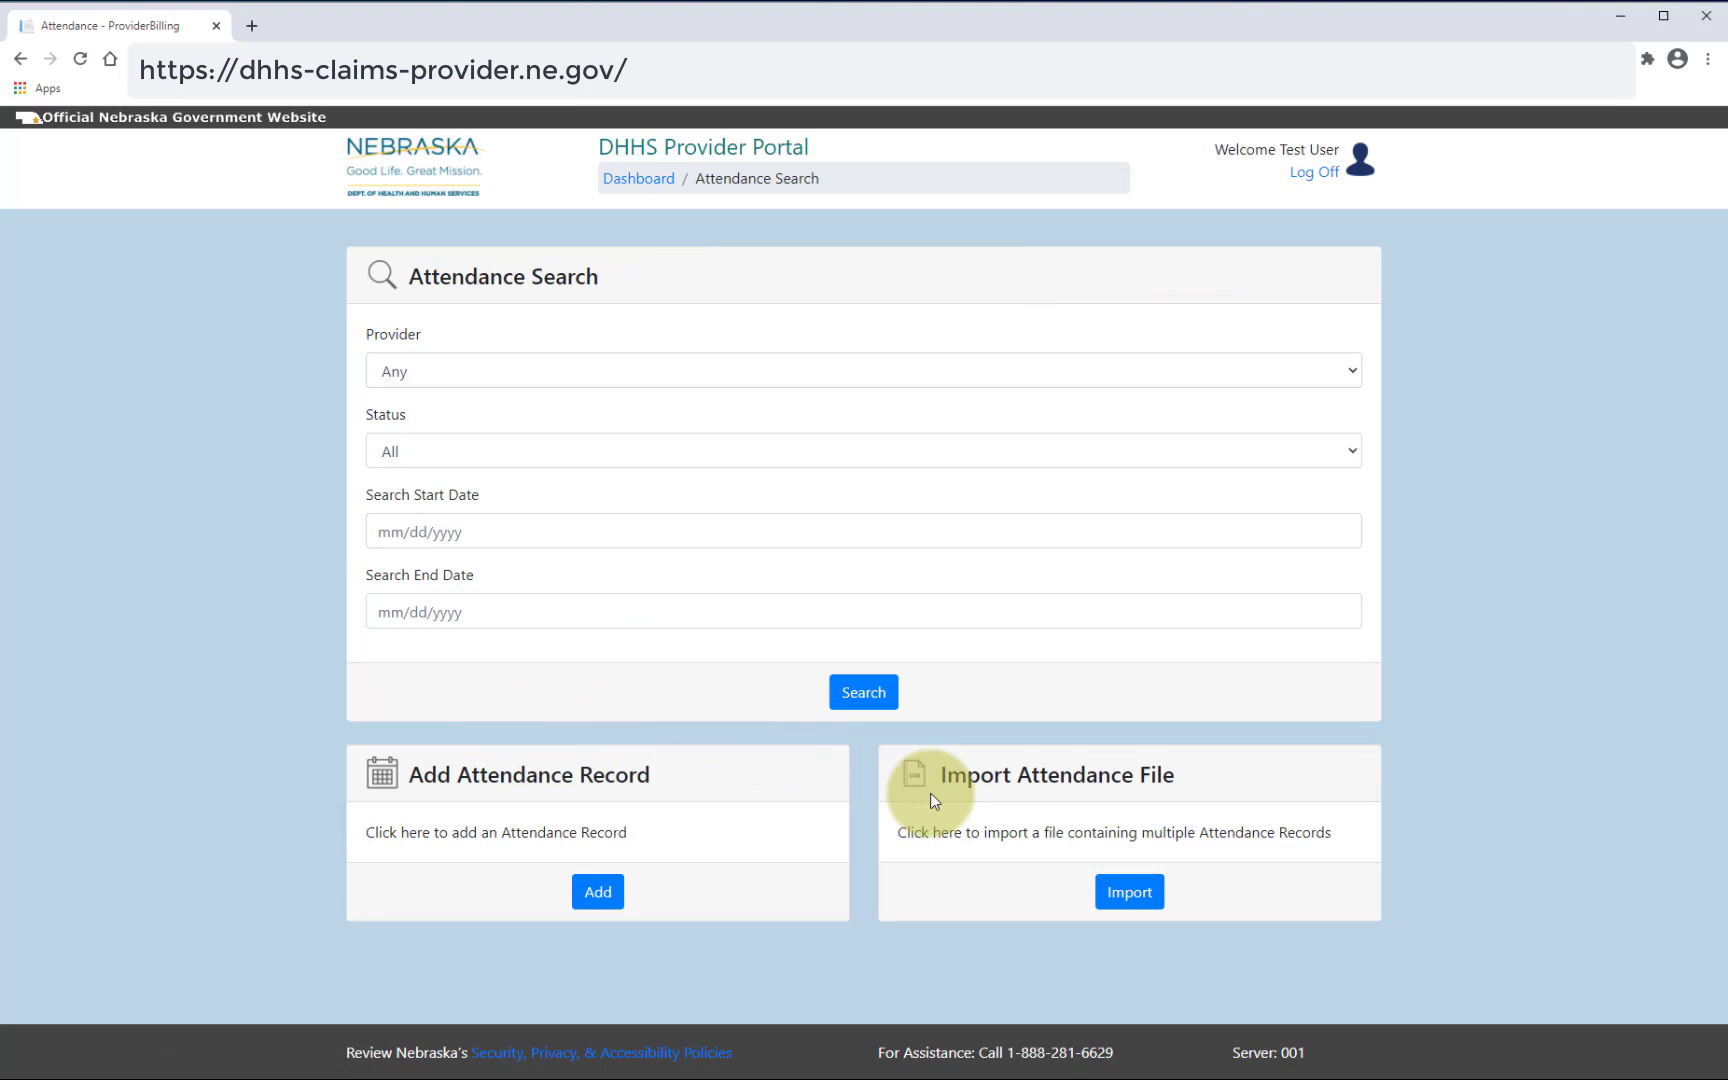
{"action": "left_click", "coordinate": [1131, 904]}
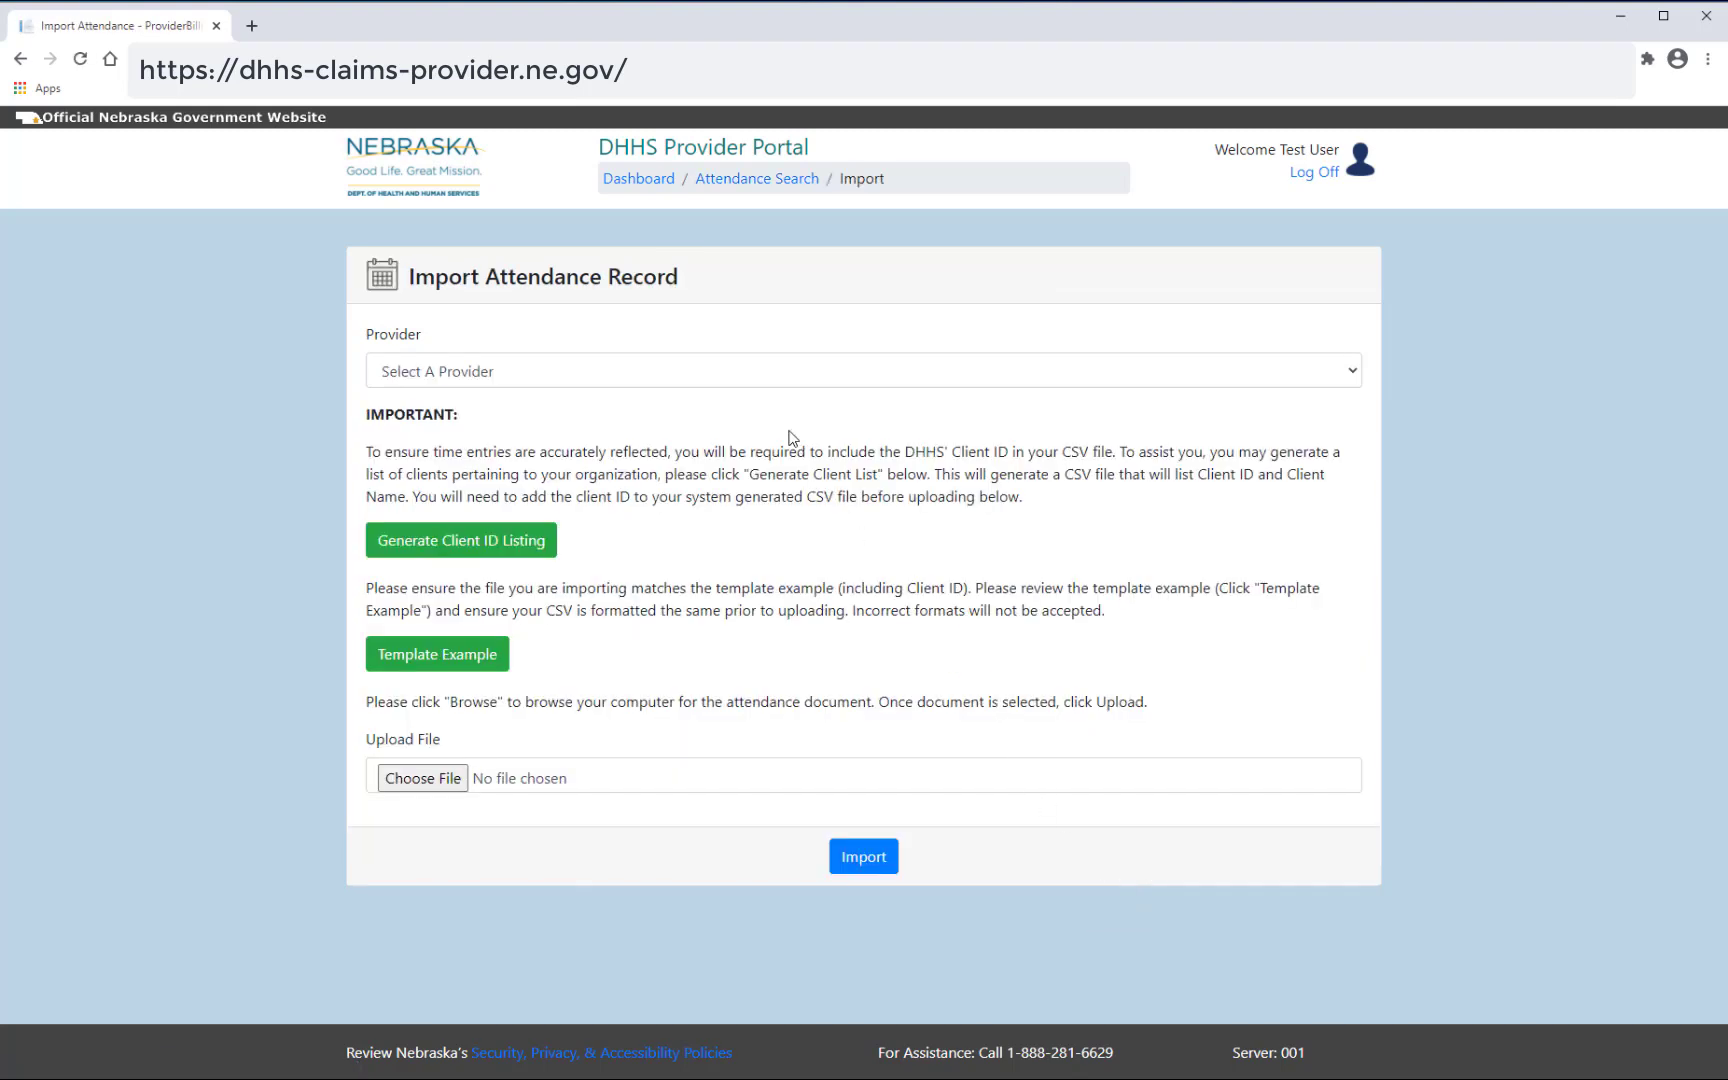
{"action": "left_click", "coordinate": [758, 376]}
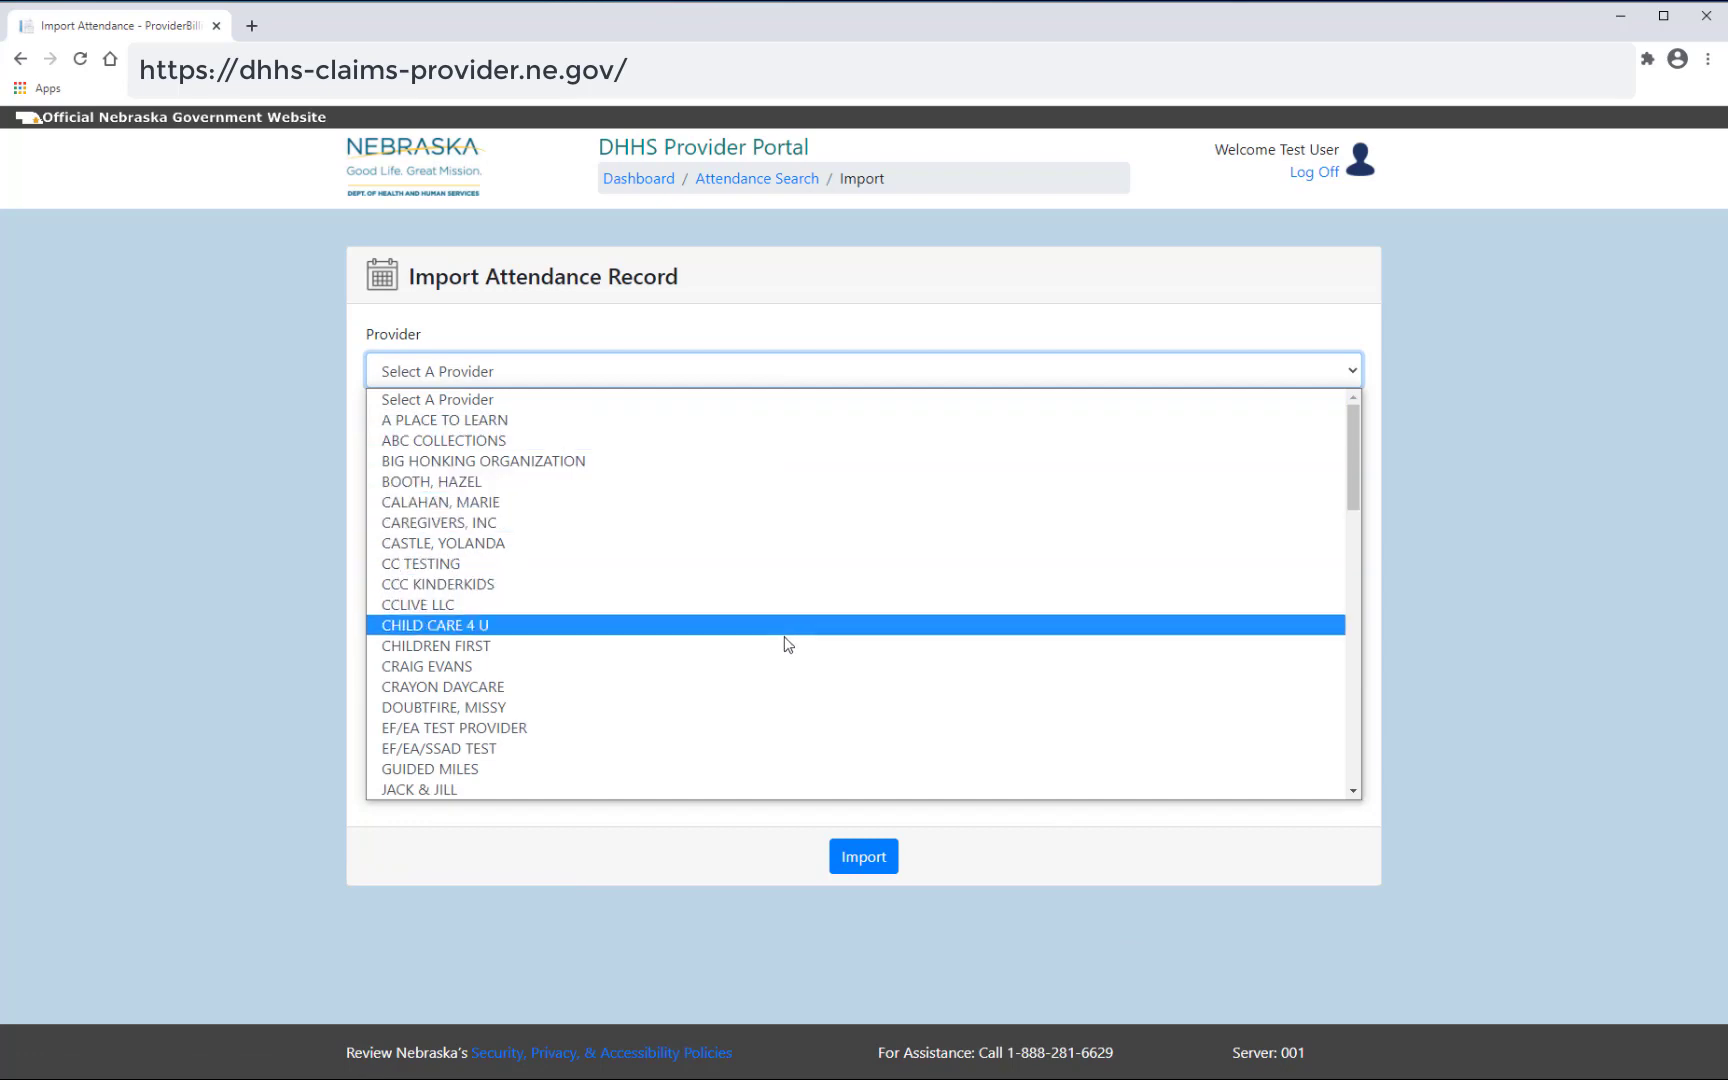
{"action": "scroll", "coordinate": [785, 755], "scroll_direction": "down", "scroll_amount": 12}
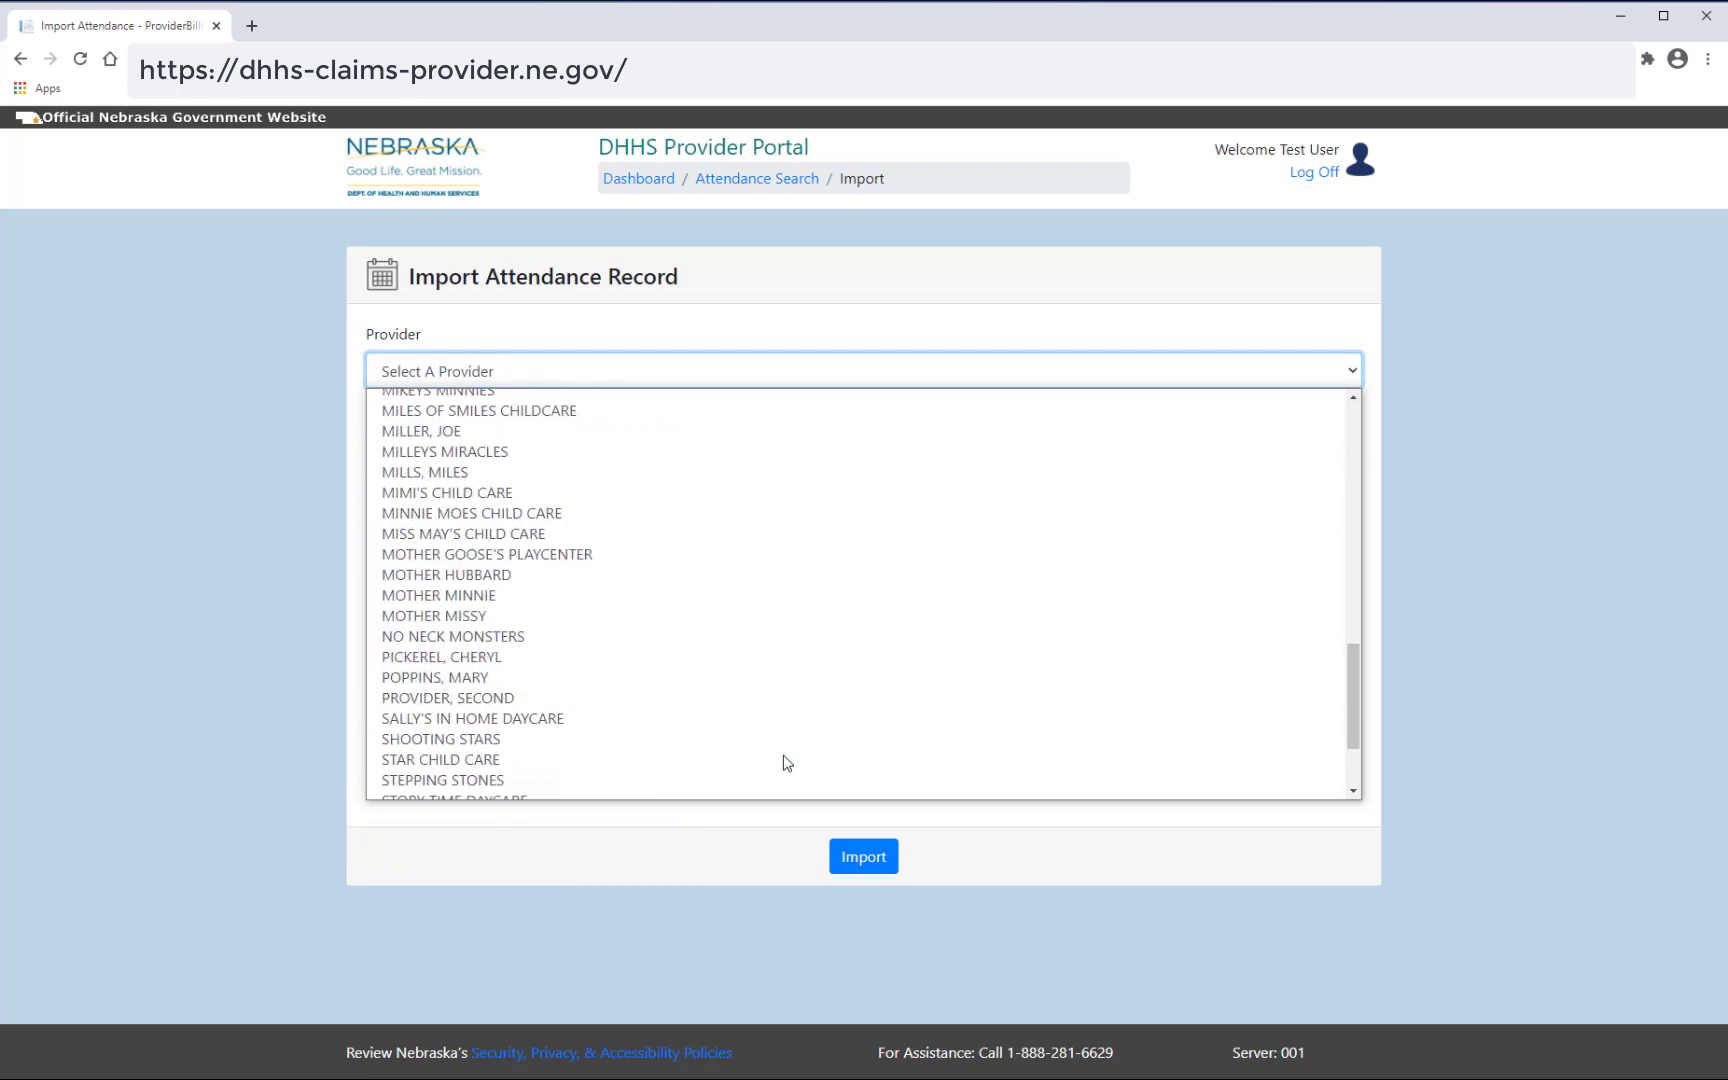
{"action": "scroll", "coordinate": [787, 763], "scroll_direction": "down", "scroll_amount": 2}
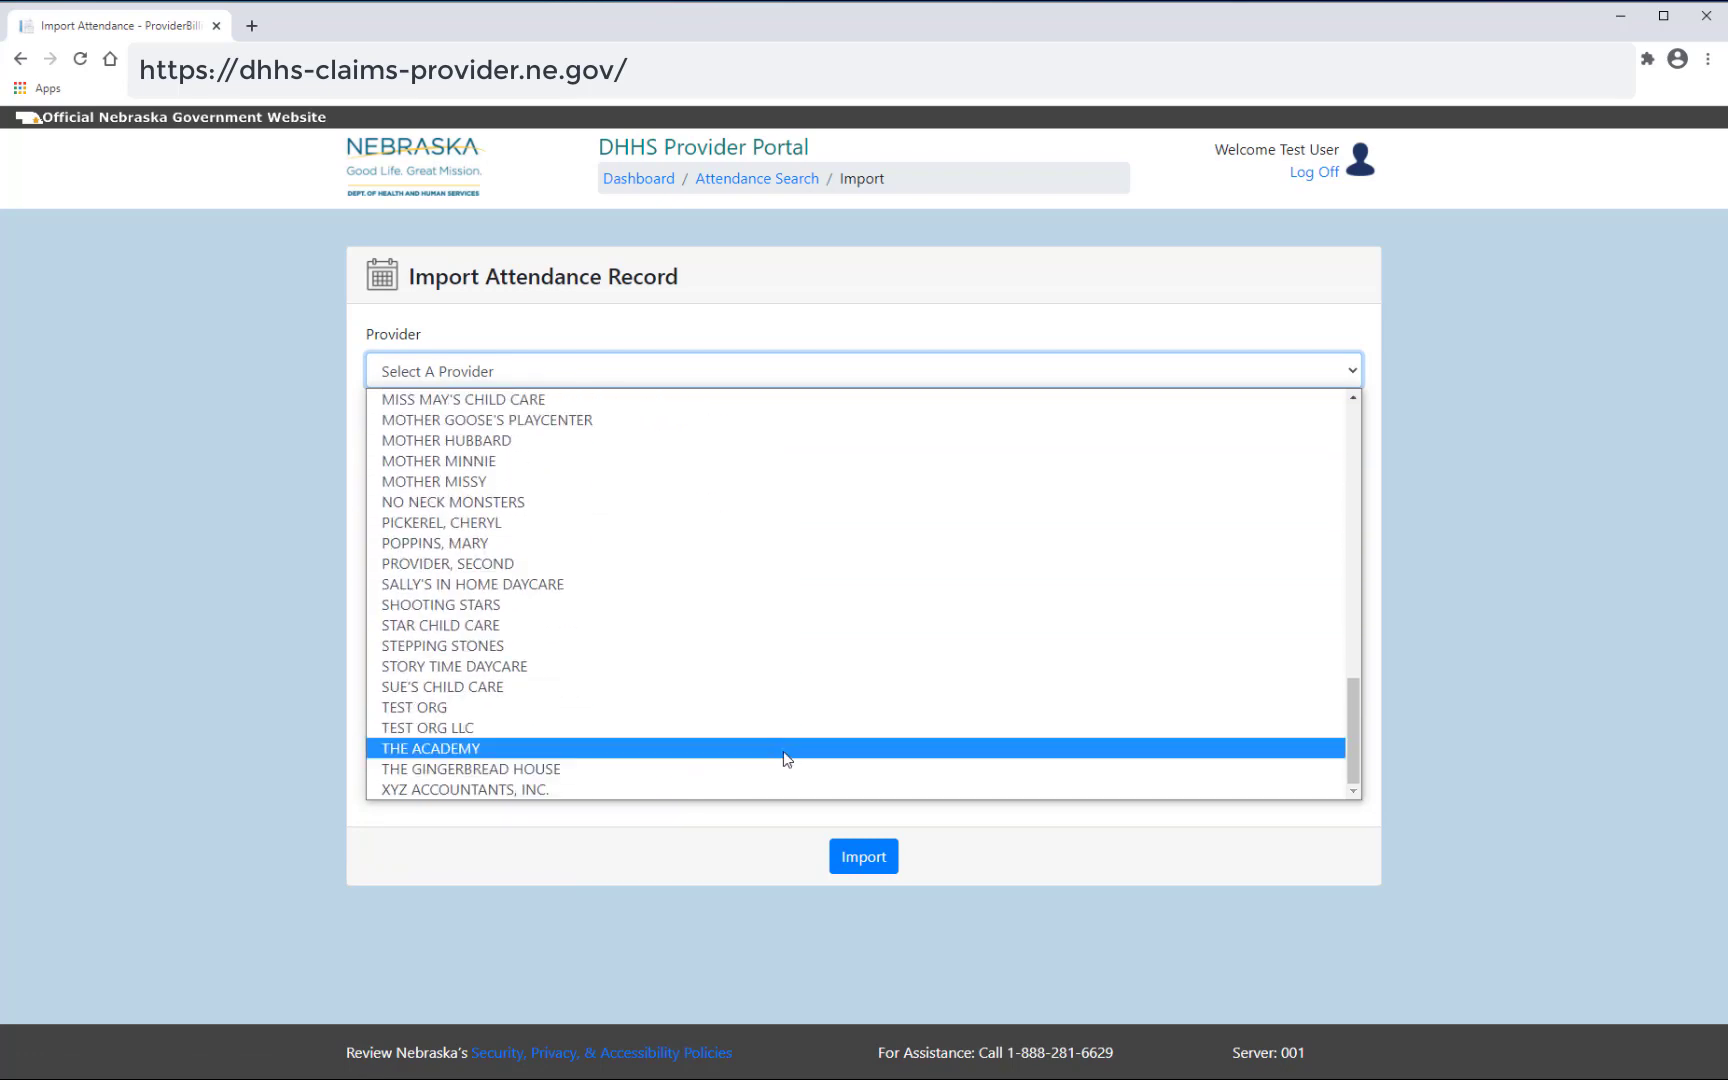
{"action": "left_click", "coordinate": [786, 758]}
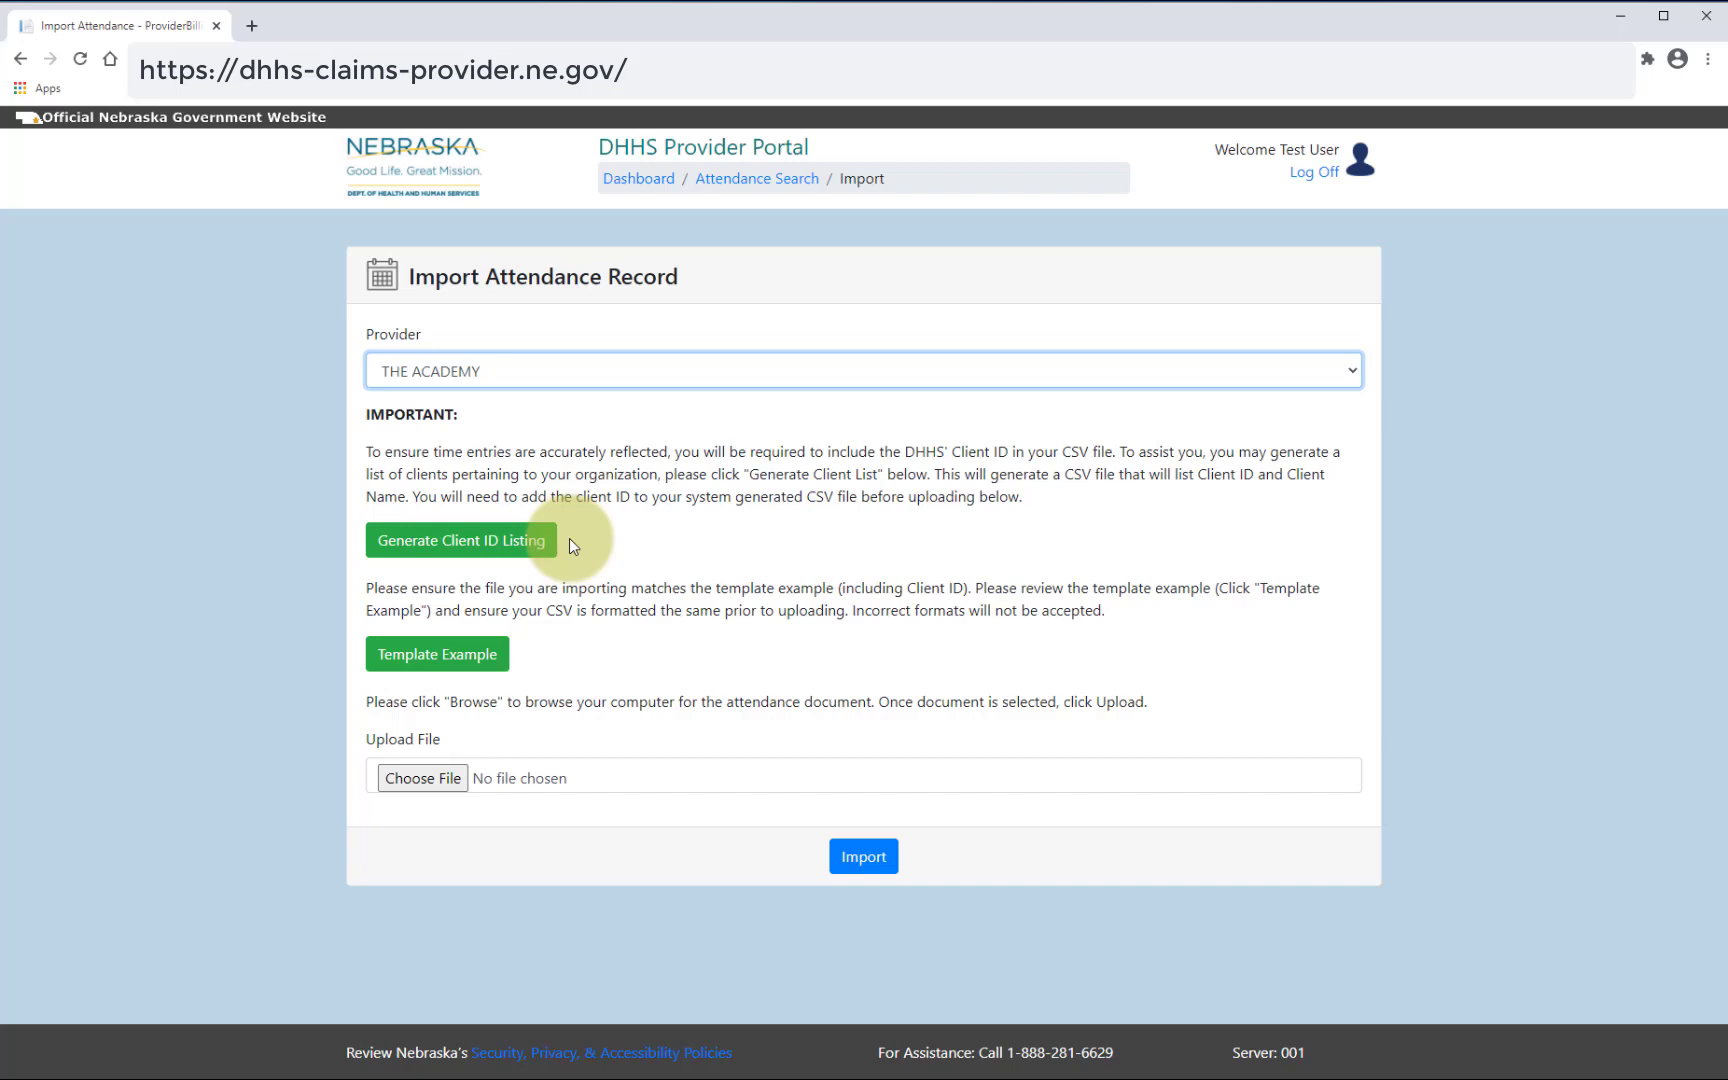
- Generate the client ID listing, review Clients (3).csv in Excel, then close it
{"action": "left_click", "coordinate": [499, 550]}
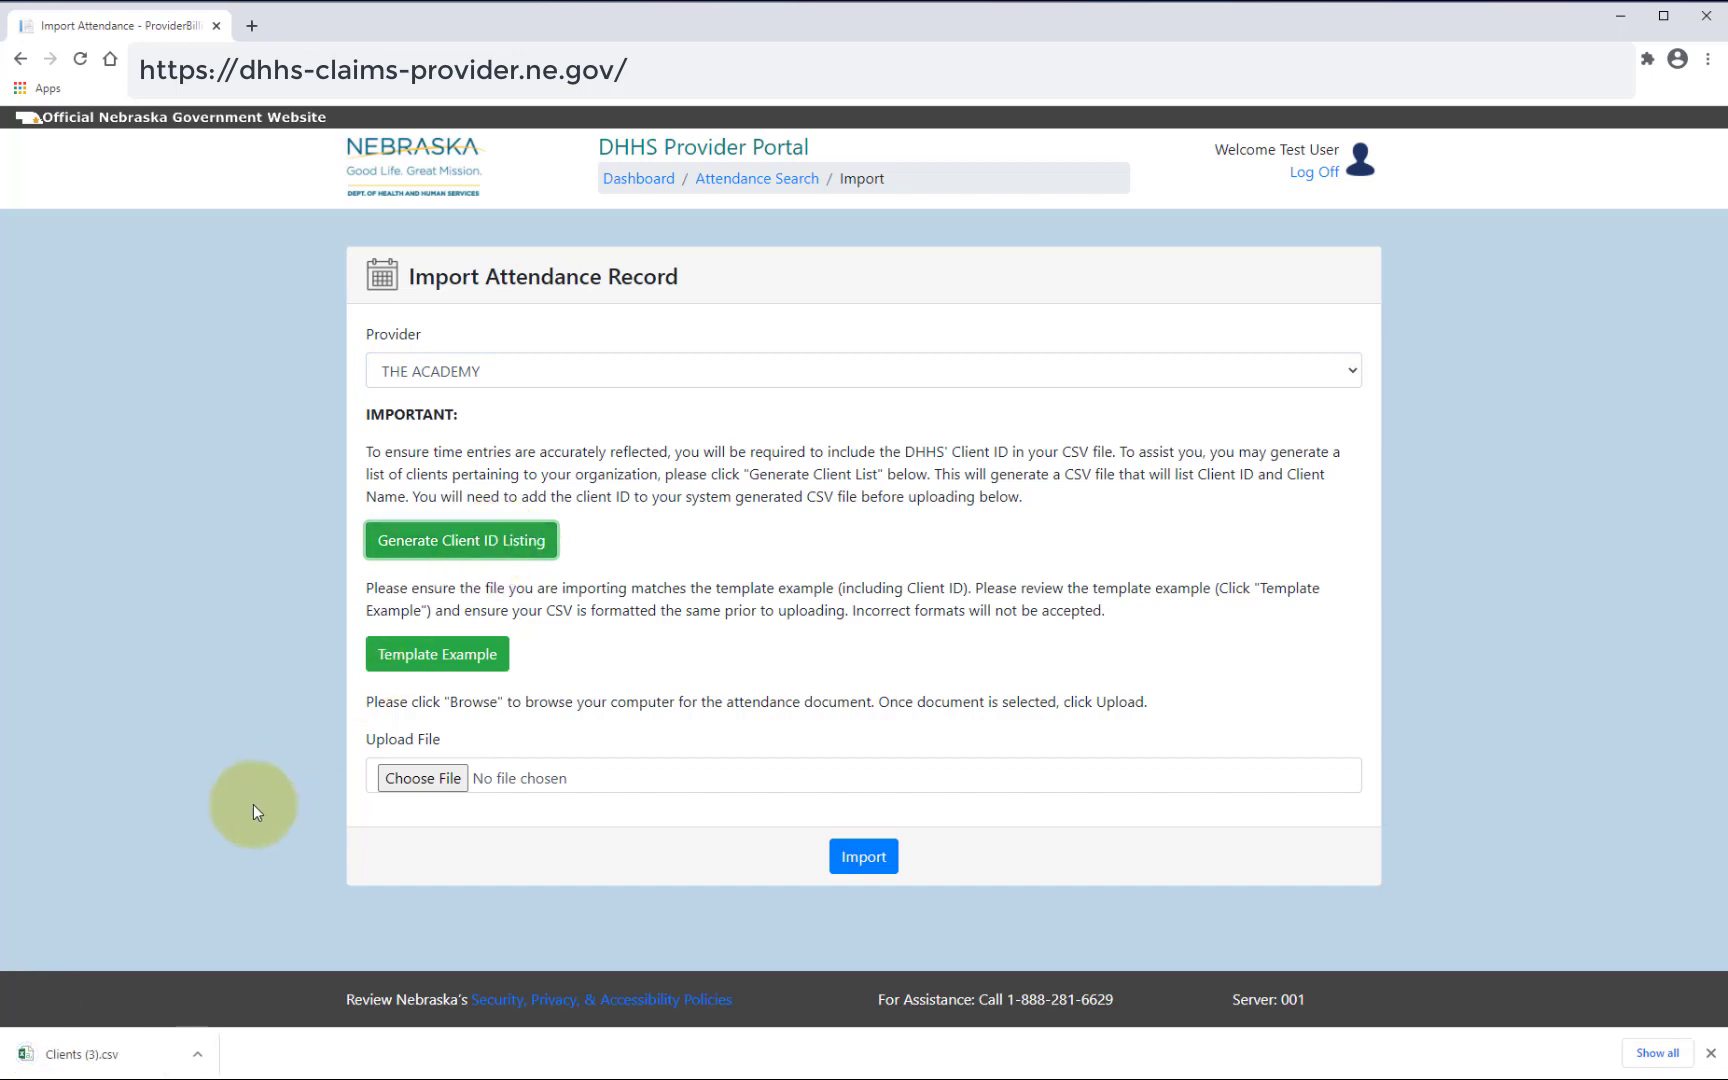
{"action": "left_click", "coordinate": [133, 1056]}
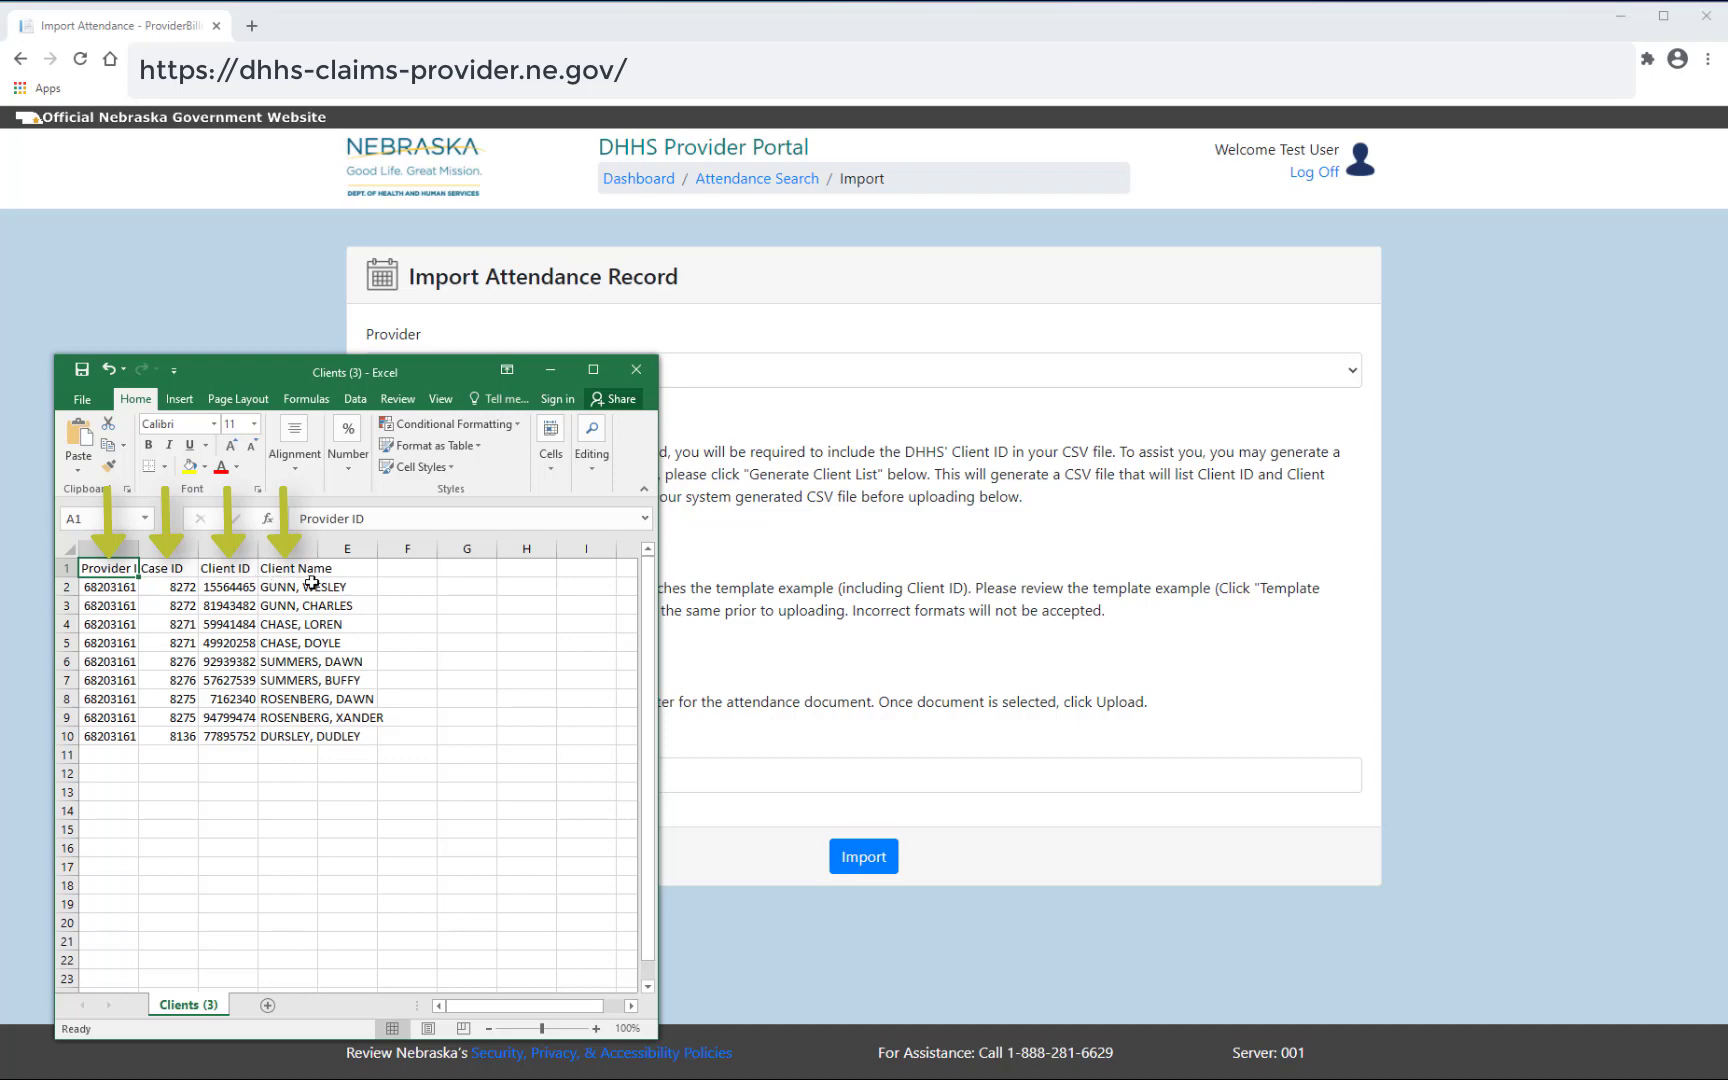
{"action": "left_click", "coordinate": [637, 370]}
- Open the UploadTemplate.pdf template example, scroll through it, and switch to the tst workbook
{"action": "left_click", "coordinate": [841, 563]}
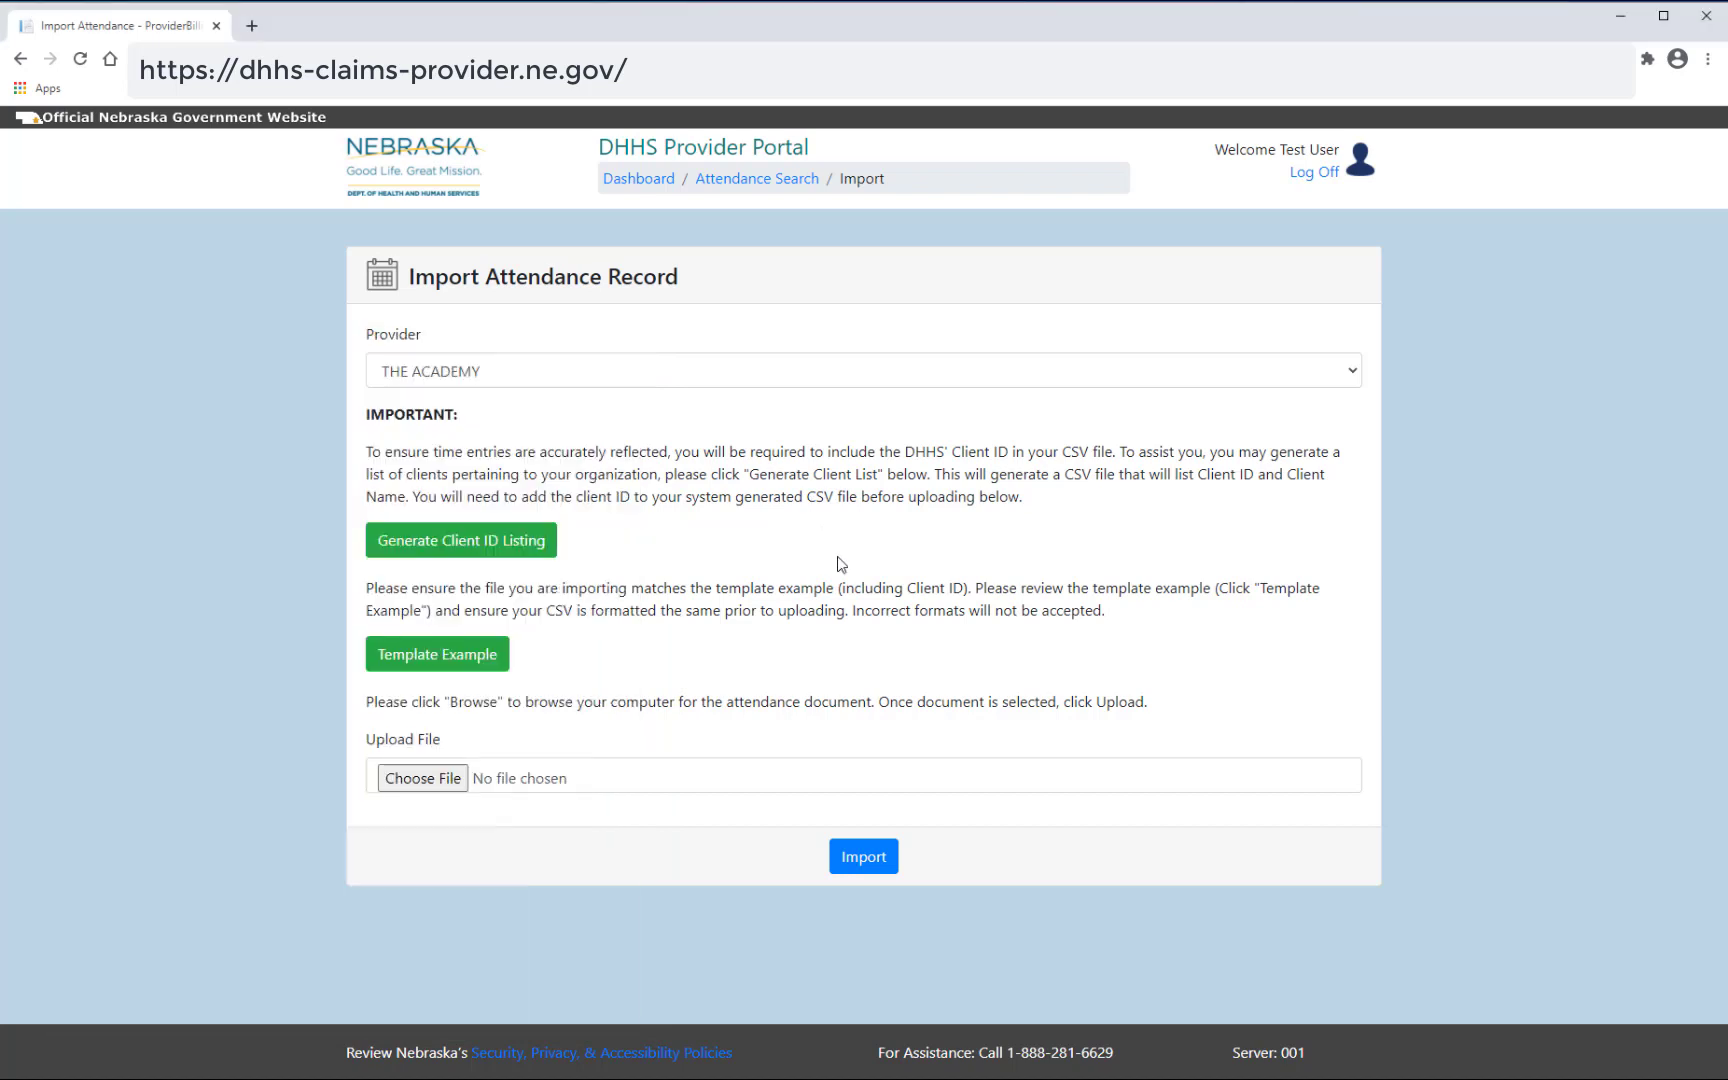
{"action": "left_click", "coordinate": [501, 668]}
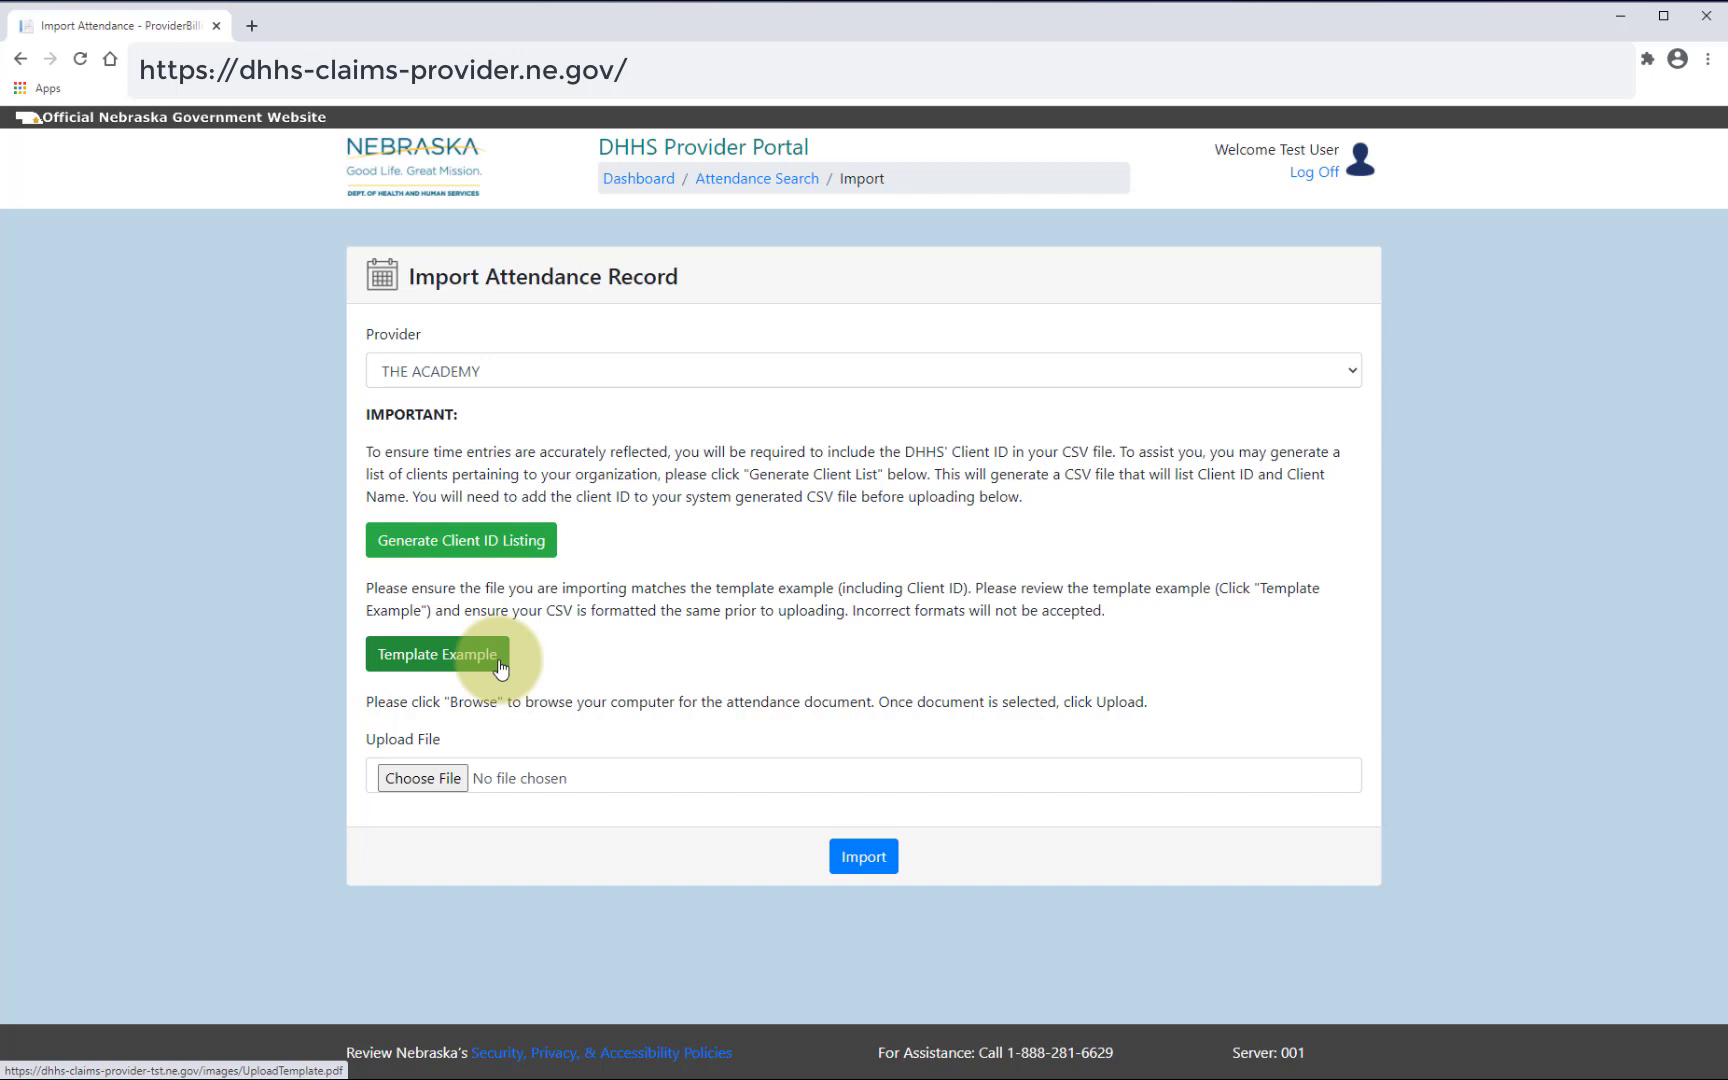
{"action": "left_click", "coordinate": [500, 667]}
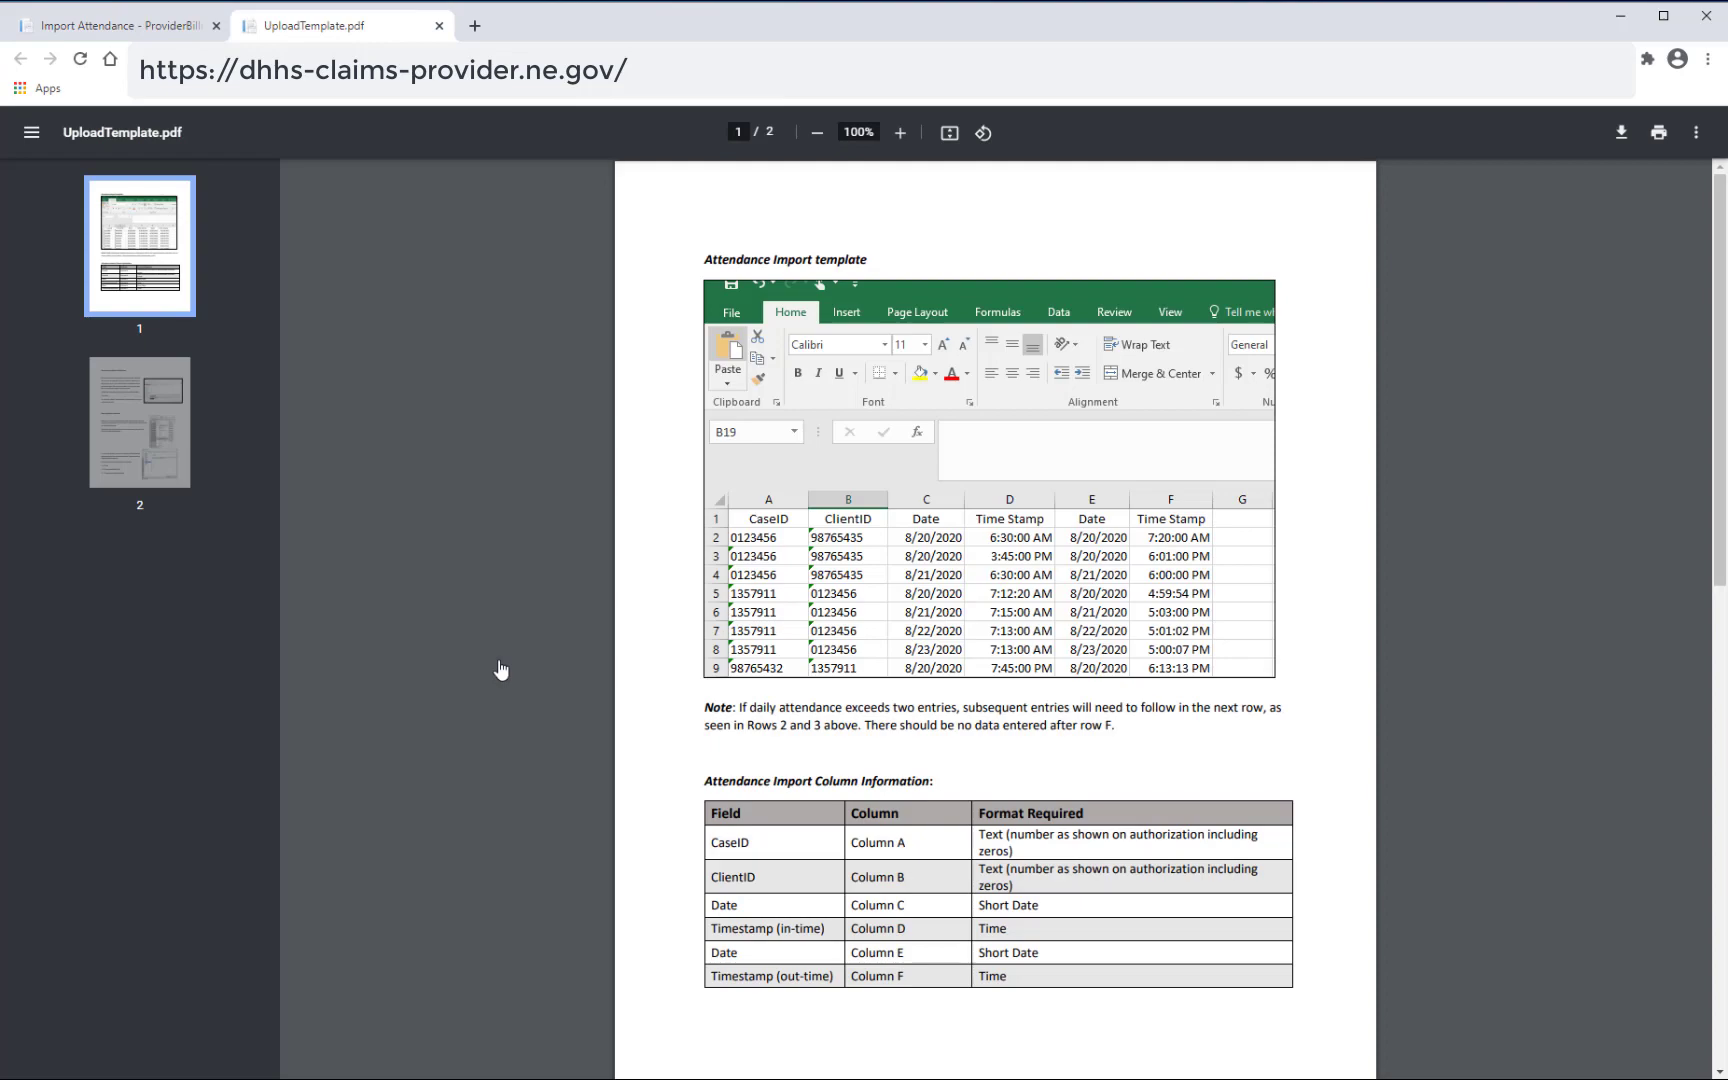
{"action": "scroll", "coordinate": [500, 670], "scroll_direction": "down", "scroll_amount": 10}
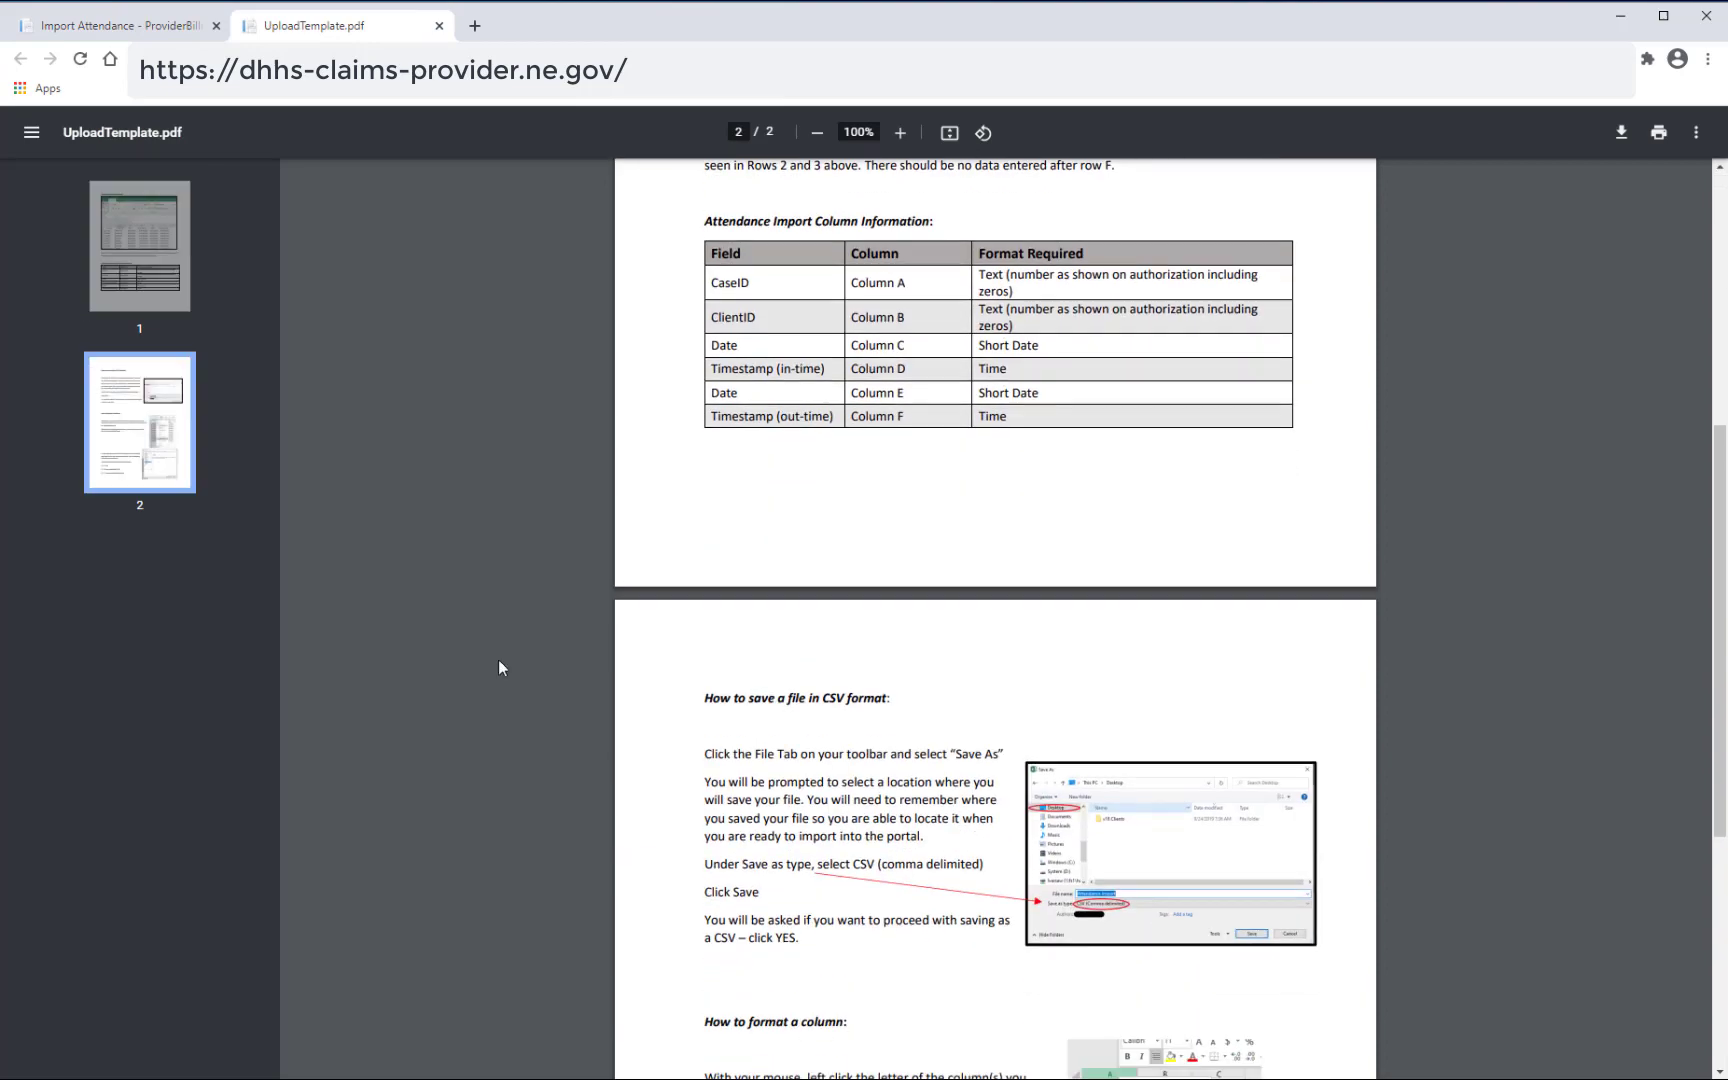
{"action": "scroll", "coordinate": [500, 668], "scroll_direction": "up", "scroll_amount": 8}
{"action": "scroll", "coordinate": [498, 667], "scroll_direction": "up", "scroll_amount": 3}
{"action": "key", "text": "alt+Tab"}
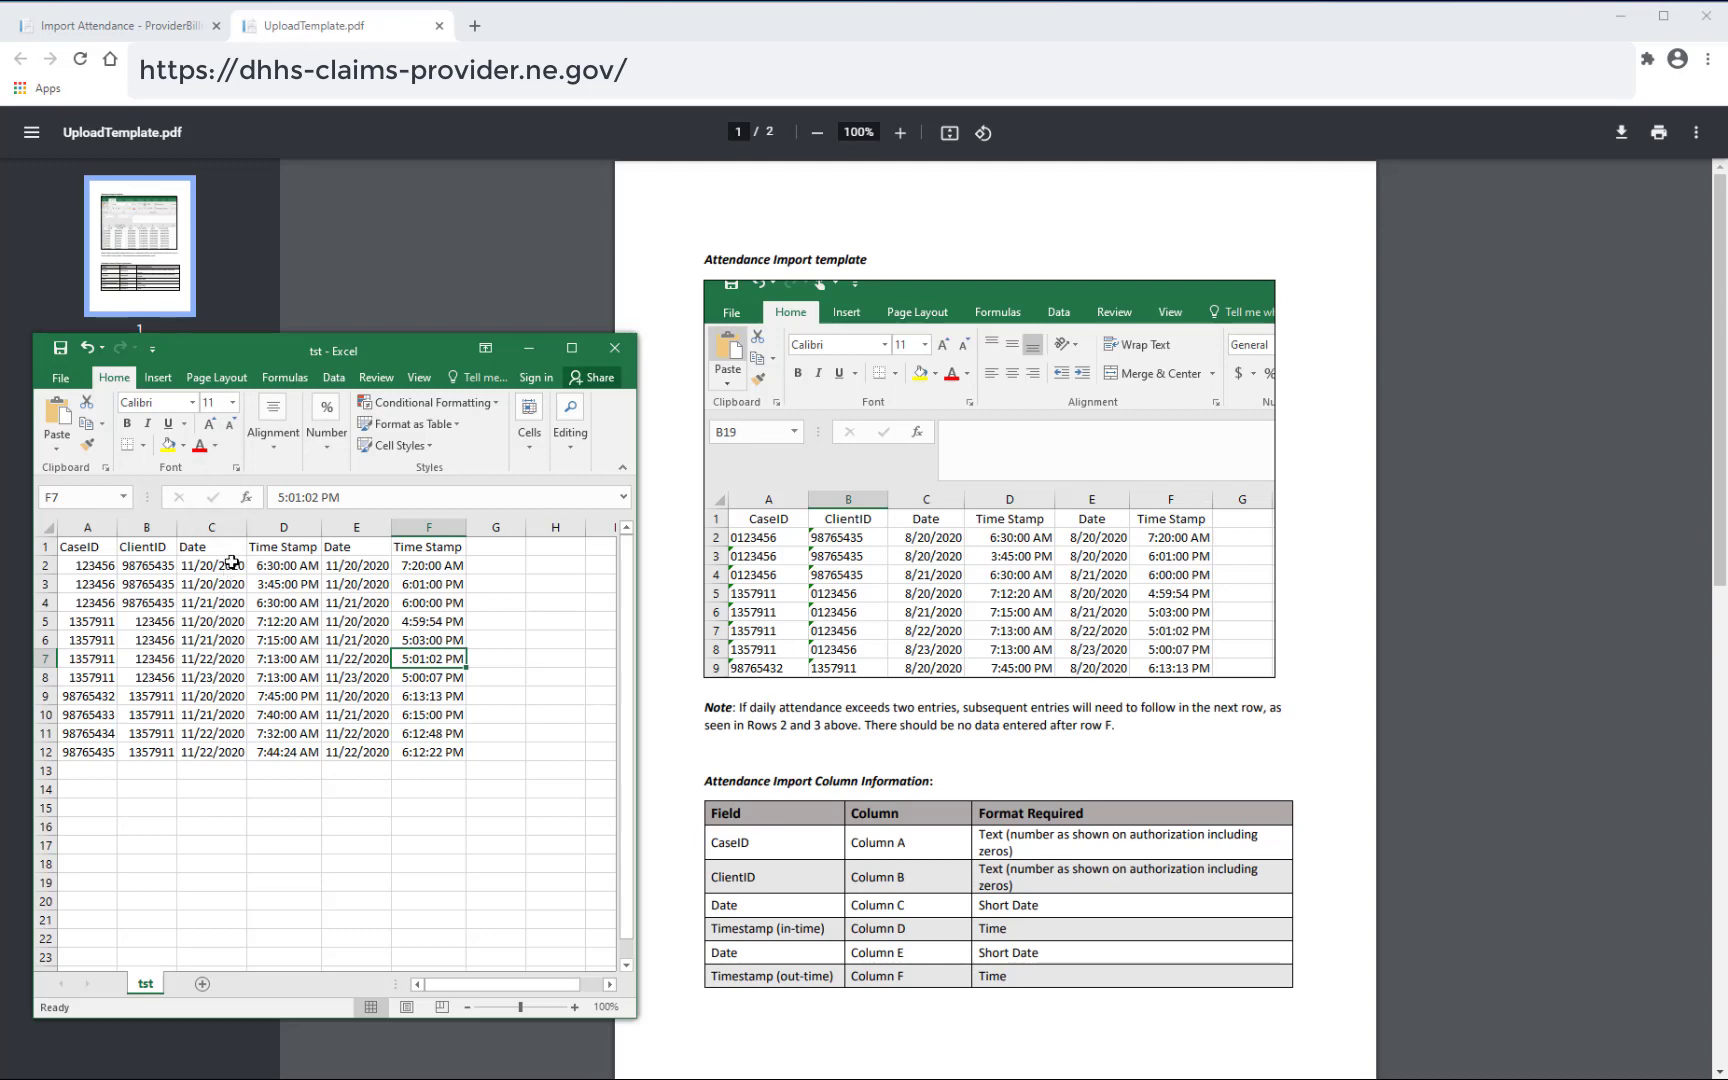
- Save tst to the Desktop as CSV (Comma delimited), overwriting tst.csv, and return to the portal
{"action": "left_click", "coordinate": [55, 375]}
{"action": "left_click", "coordinate": [76, 561]}
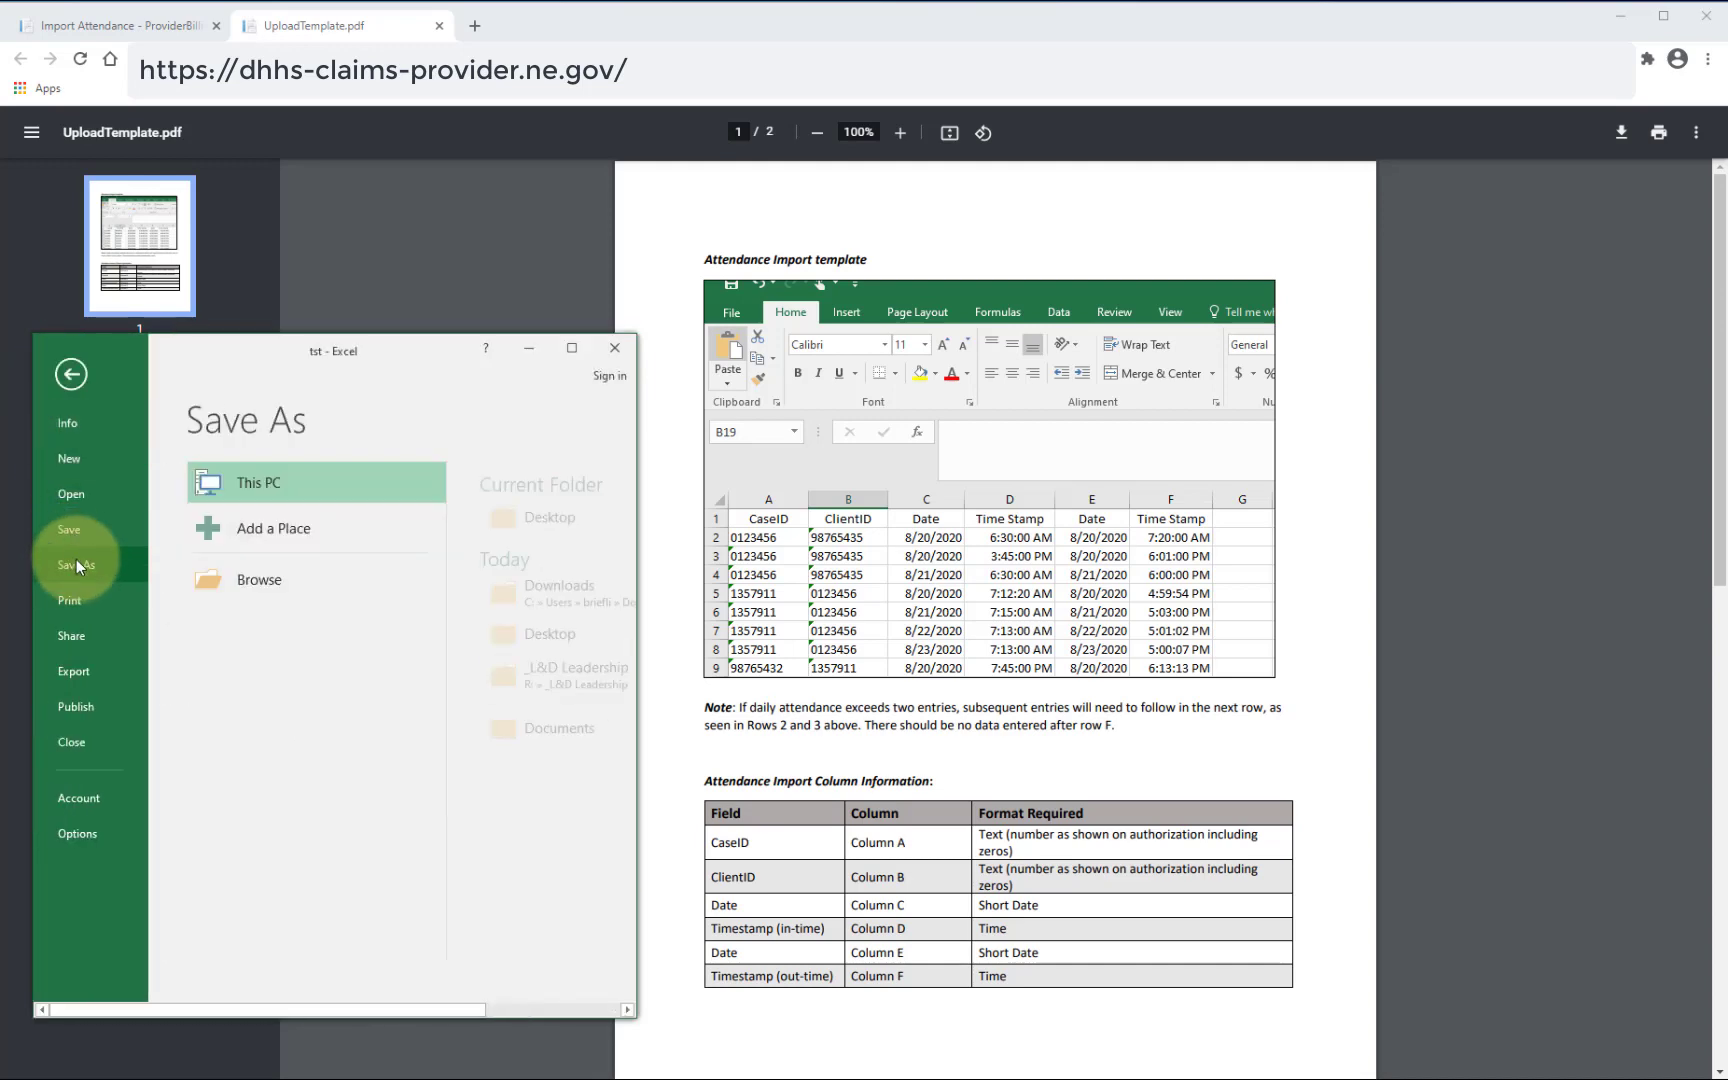
{"action": "left_click", "coordinate": [568, 516]}
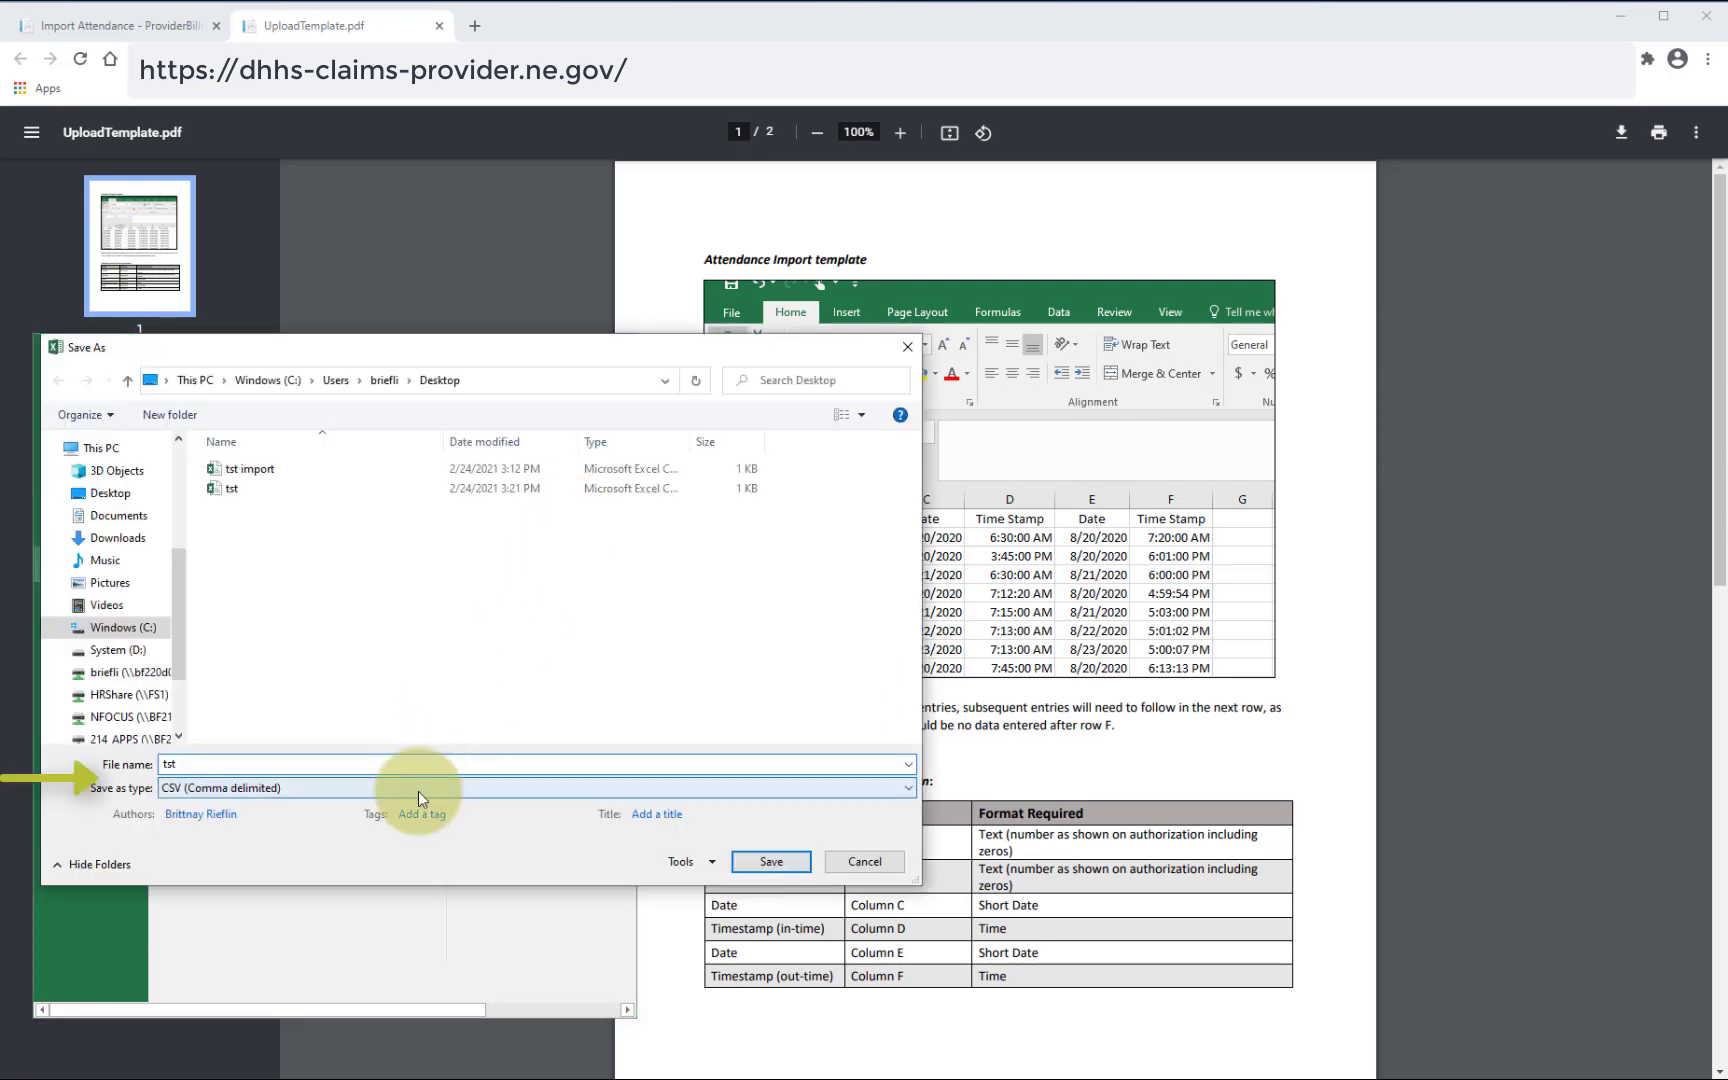
{"action": "left_click", "coordinate": [418, 789]}
{"action": "left_click", "coordinate": [406, 587]}
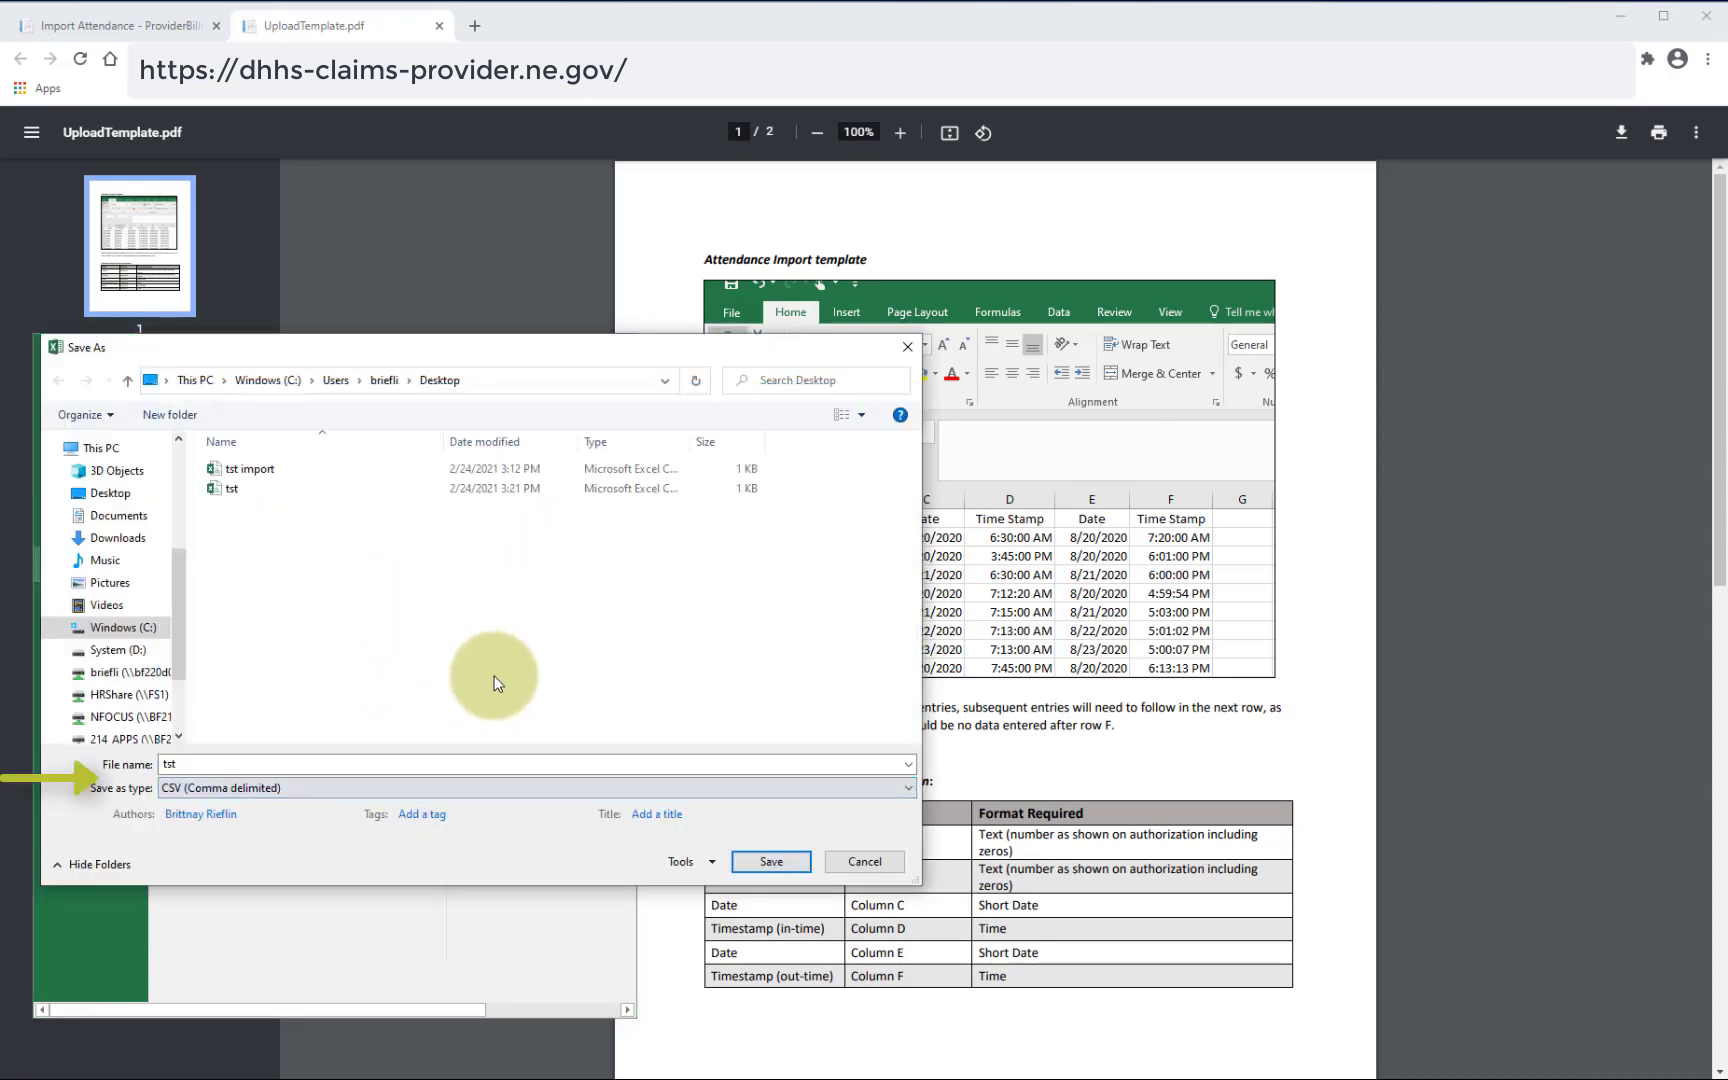
{"action": "left_click", "coordinate": [751, 864]}
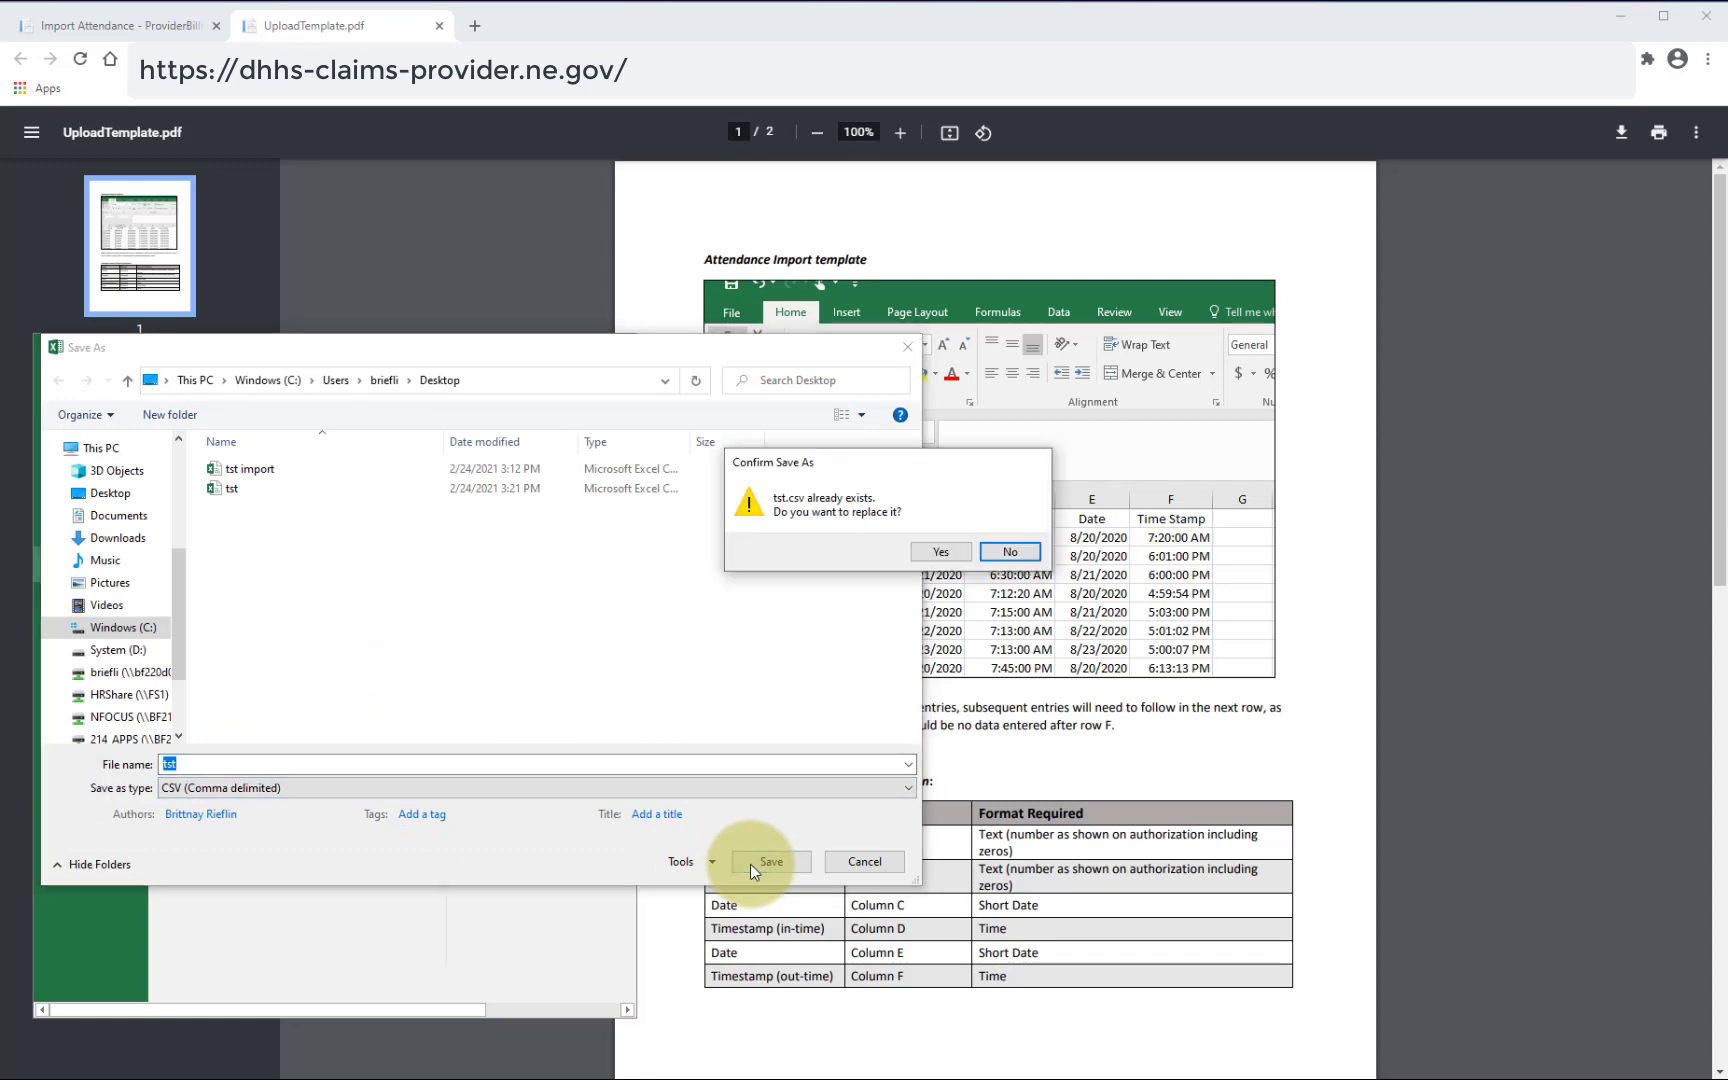
{"action": "left_click", "coordinate": [946, 555]}
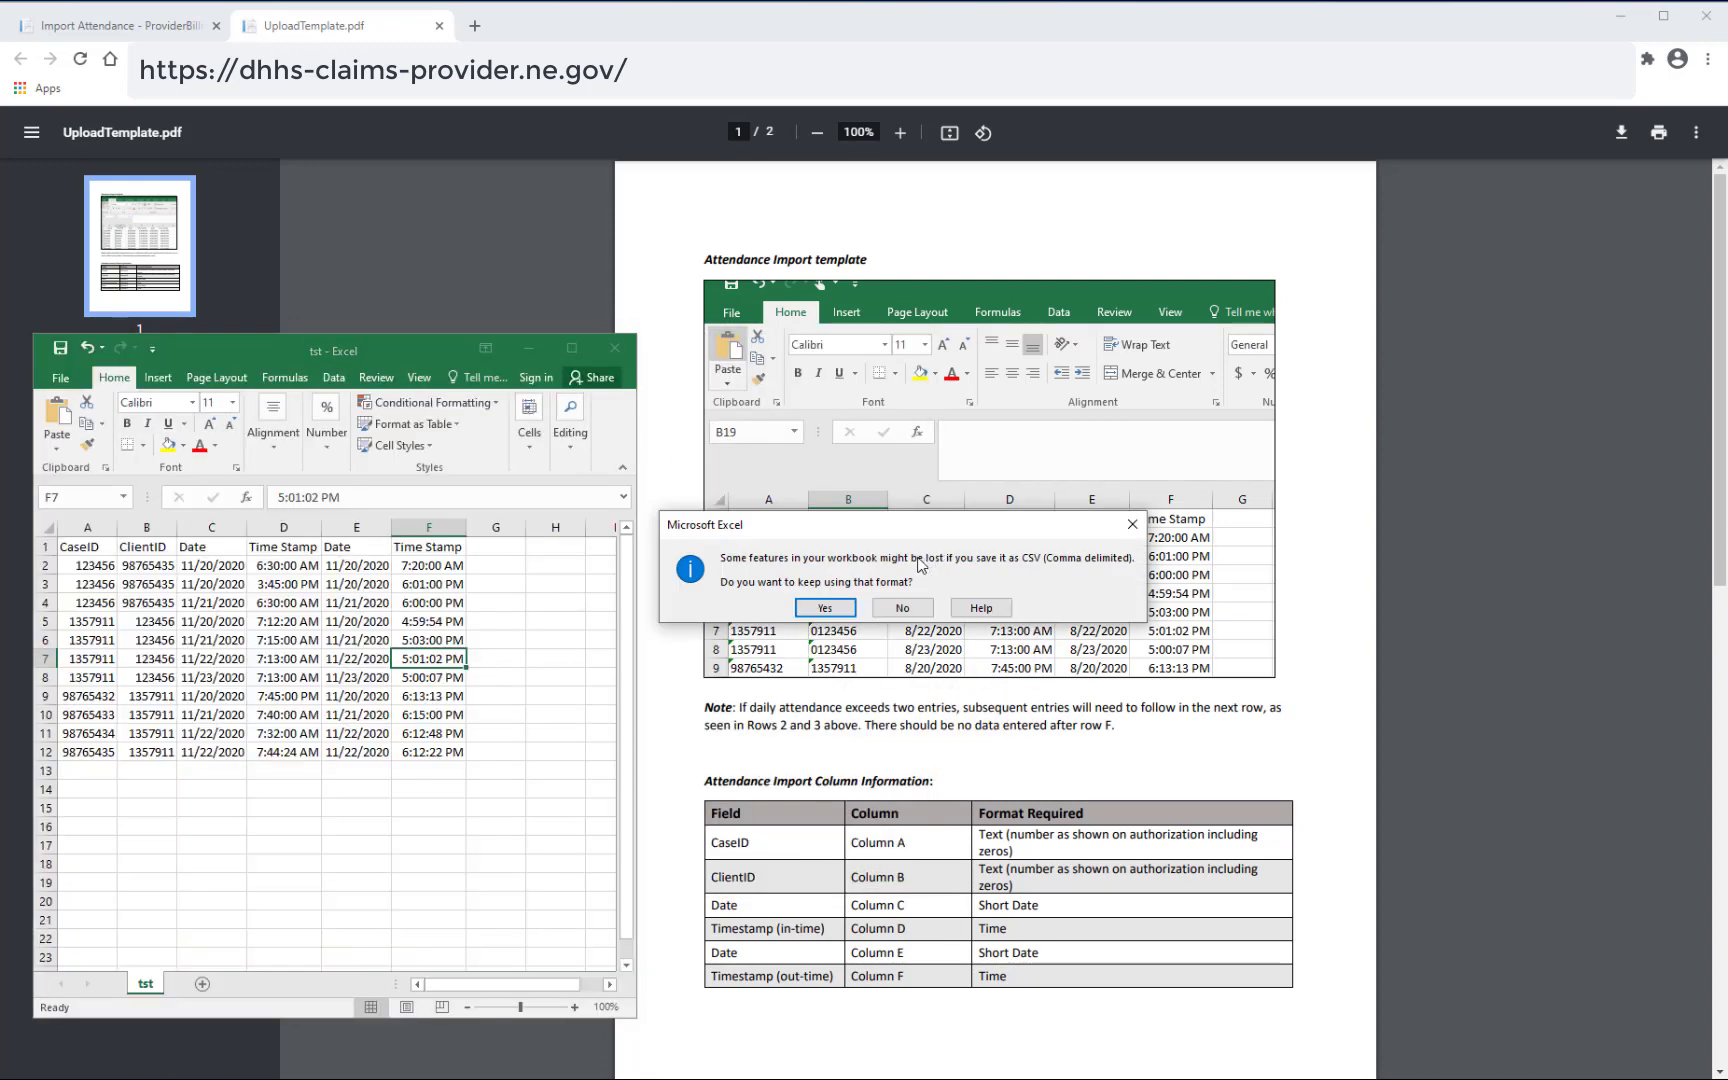
{"action": "left_click", "coordinate": [822, 607]}
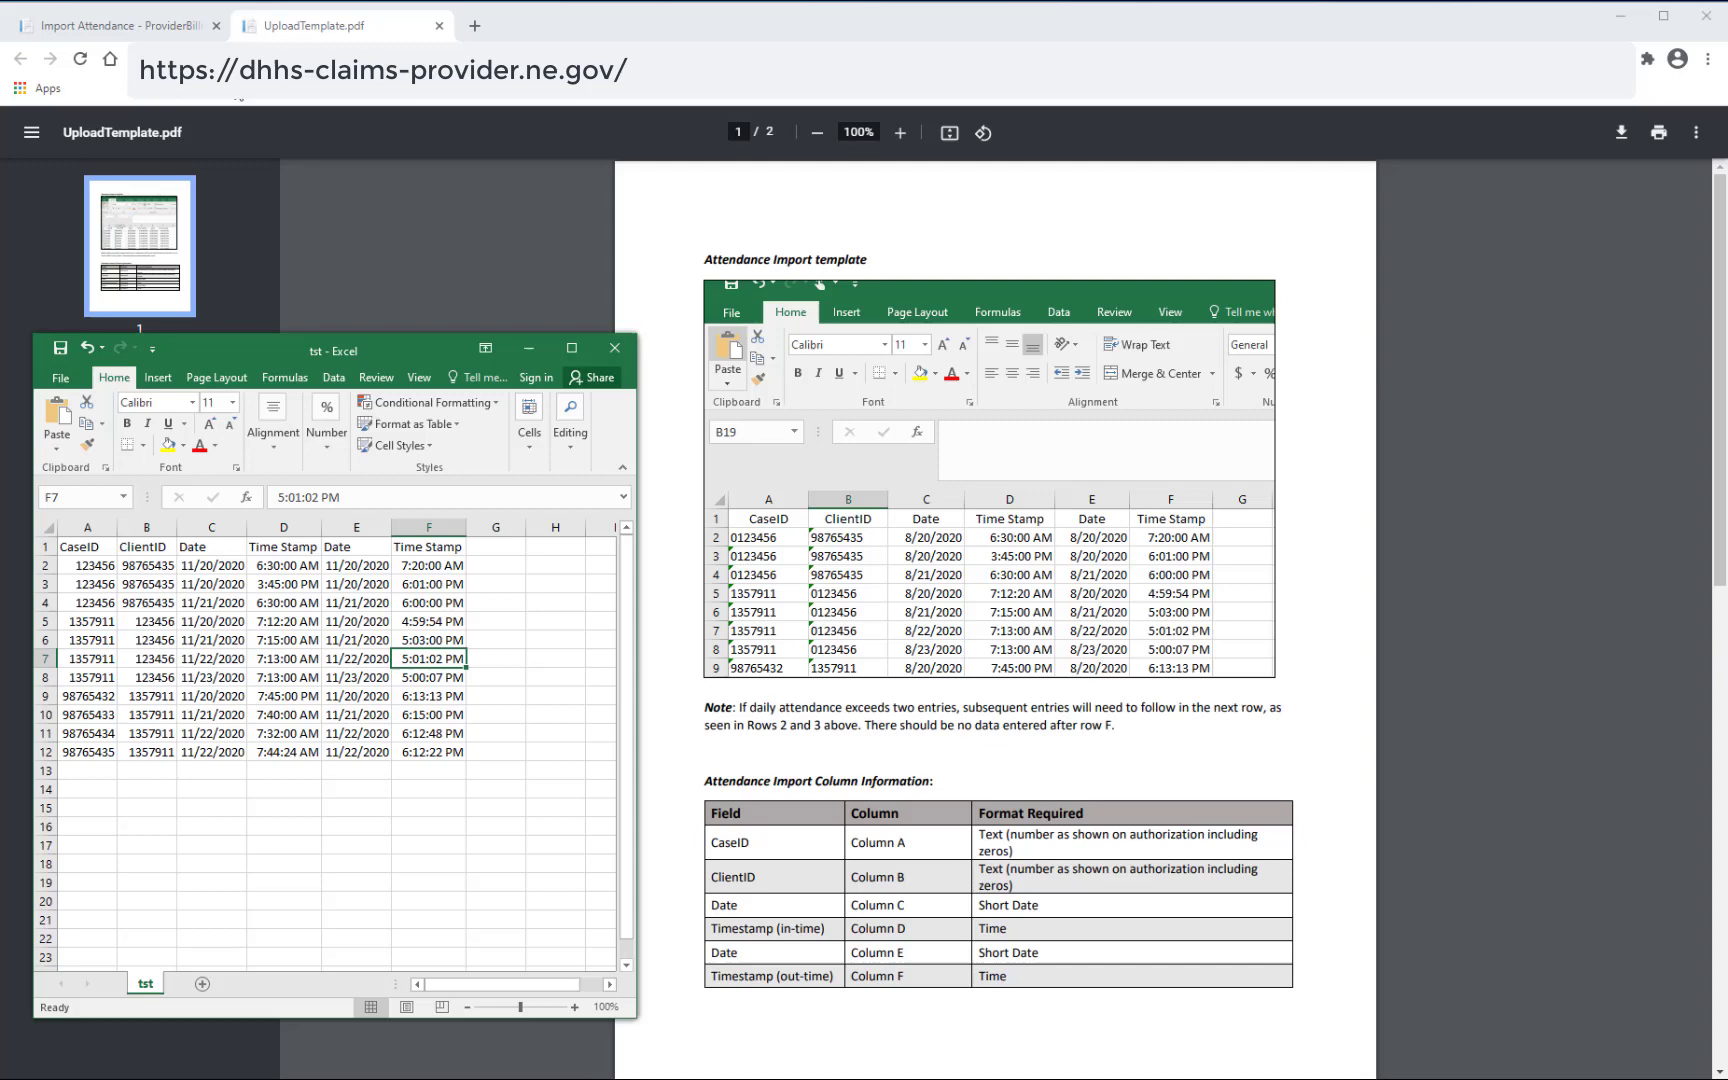
{"action": "left_click", "coordinate": [166, 26]}
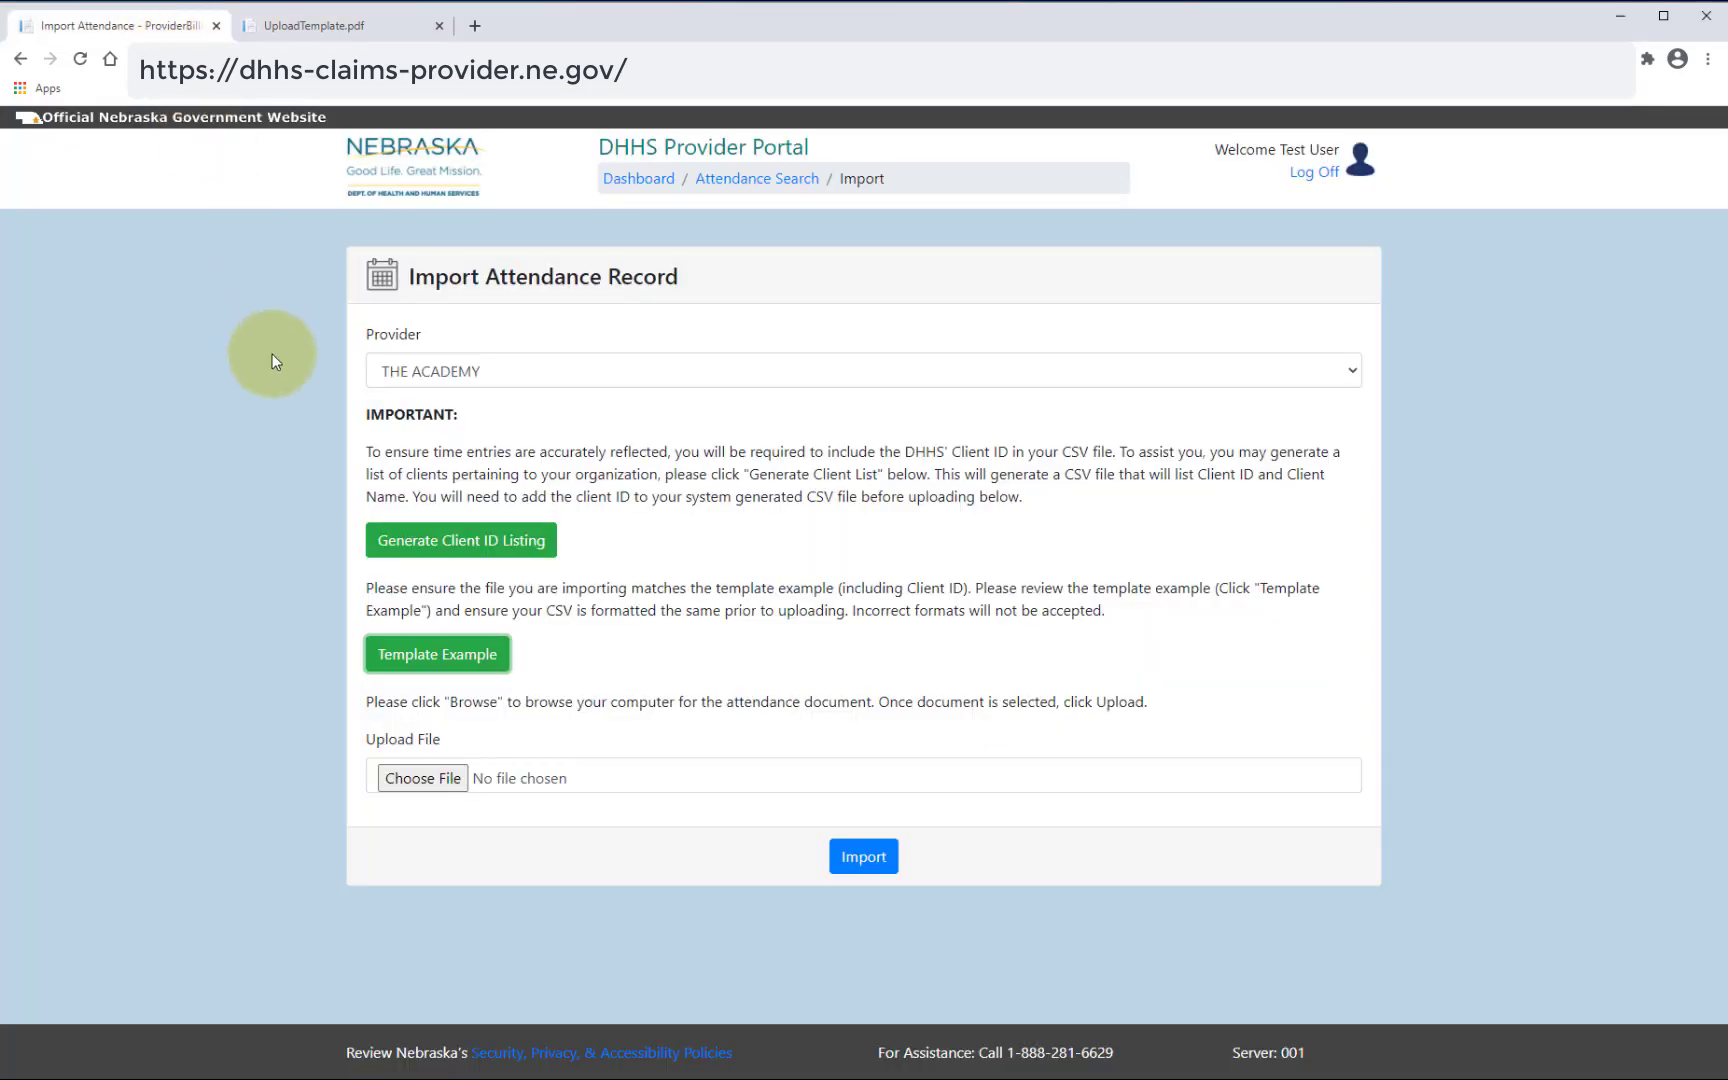
- Attach tst.csv from the Desktop as the attendance file and run the import
{"action": "left_click", "coordinate": [397, 780]}
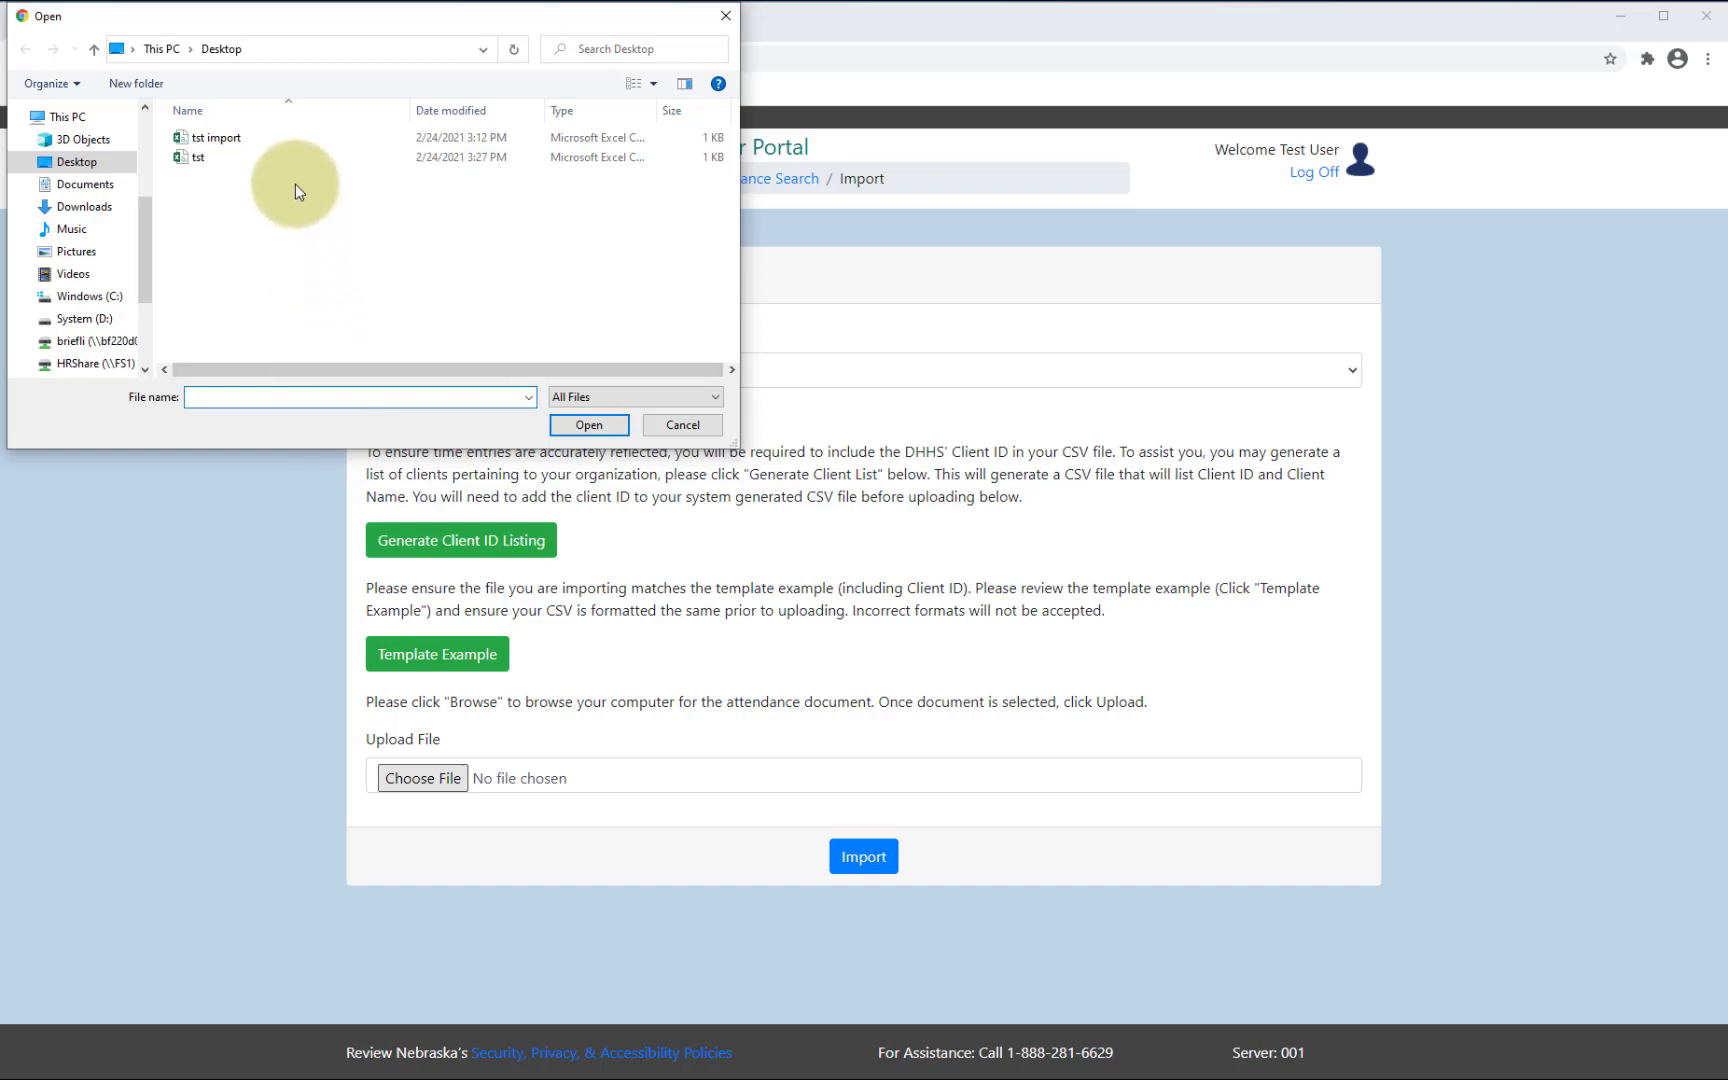
{"action": "left_click", "coordinate": [292, 160]}
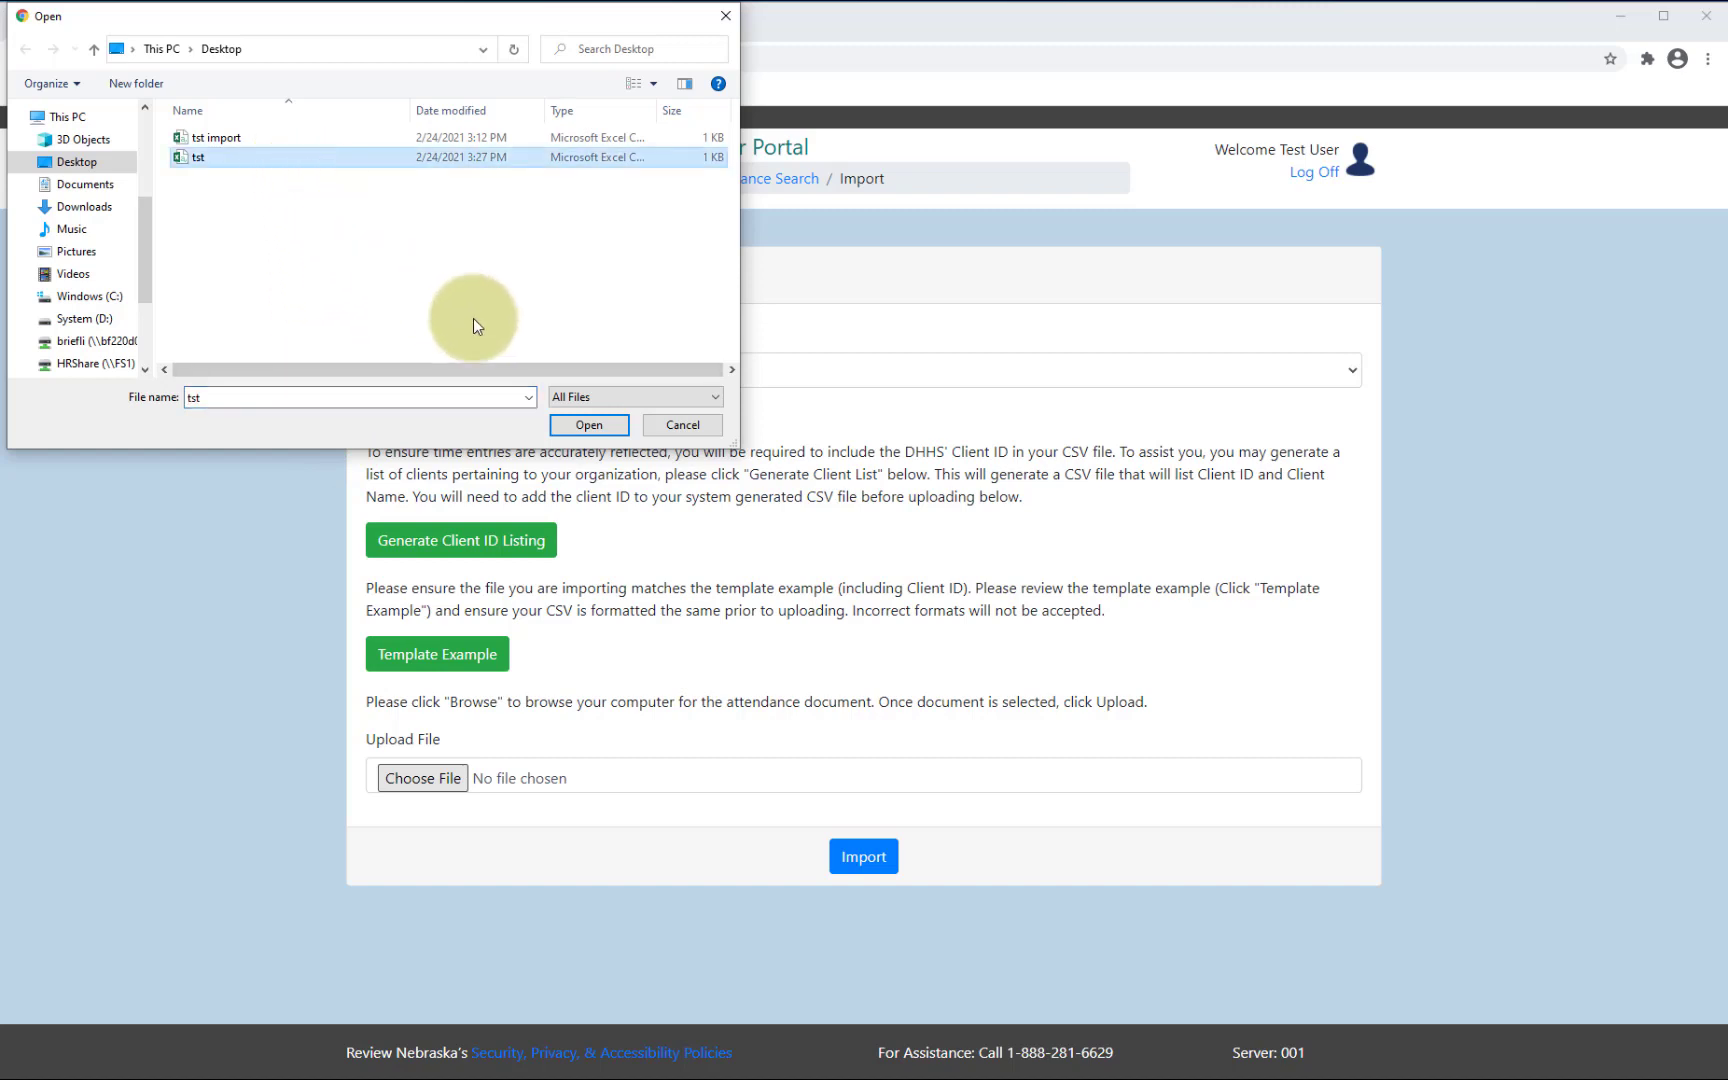
{"action": "left_click", "coordinate": [589, 425]}
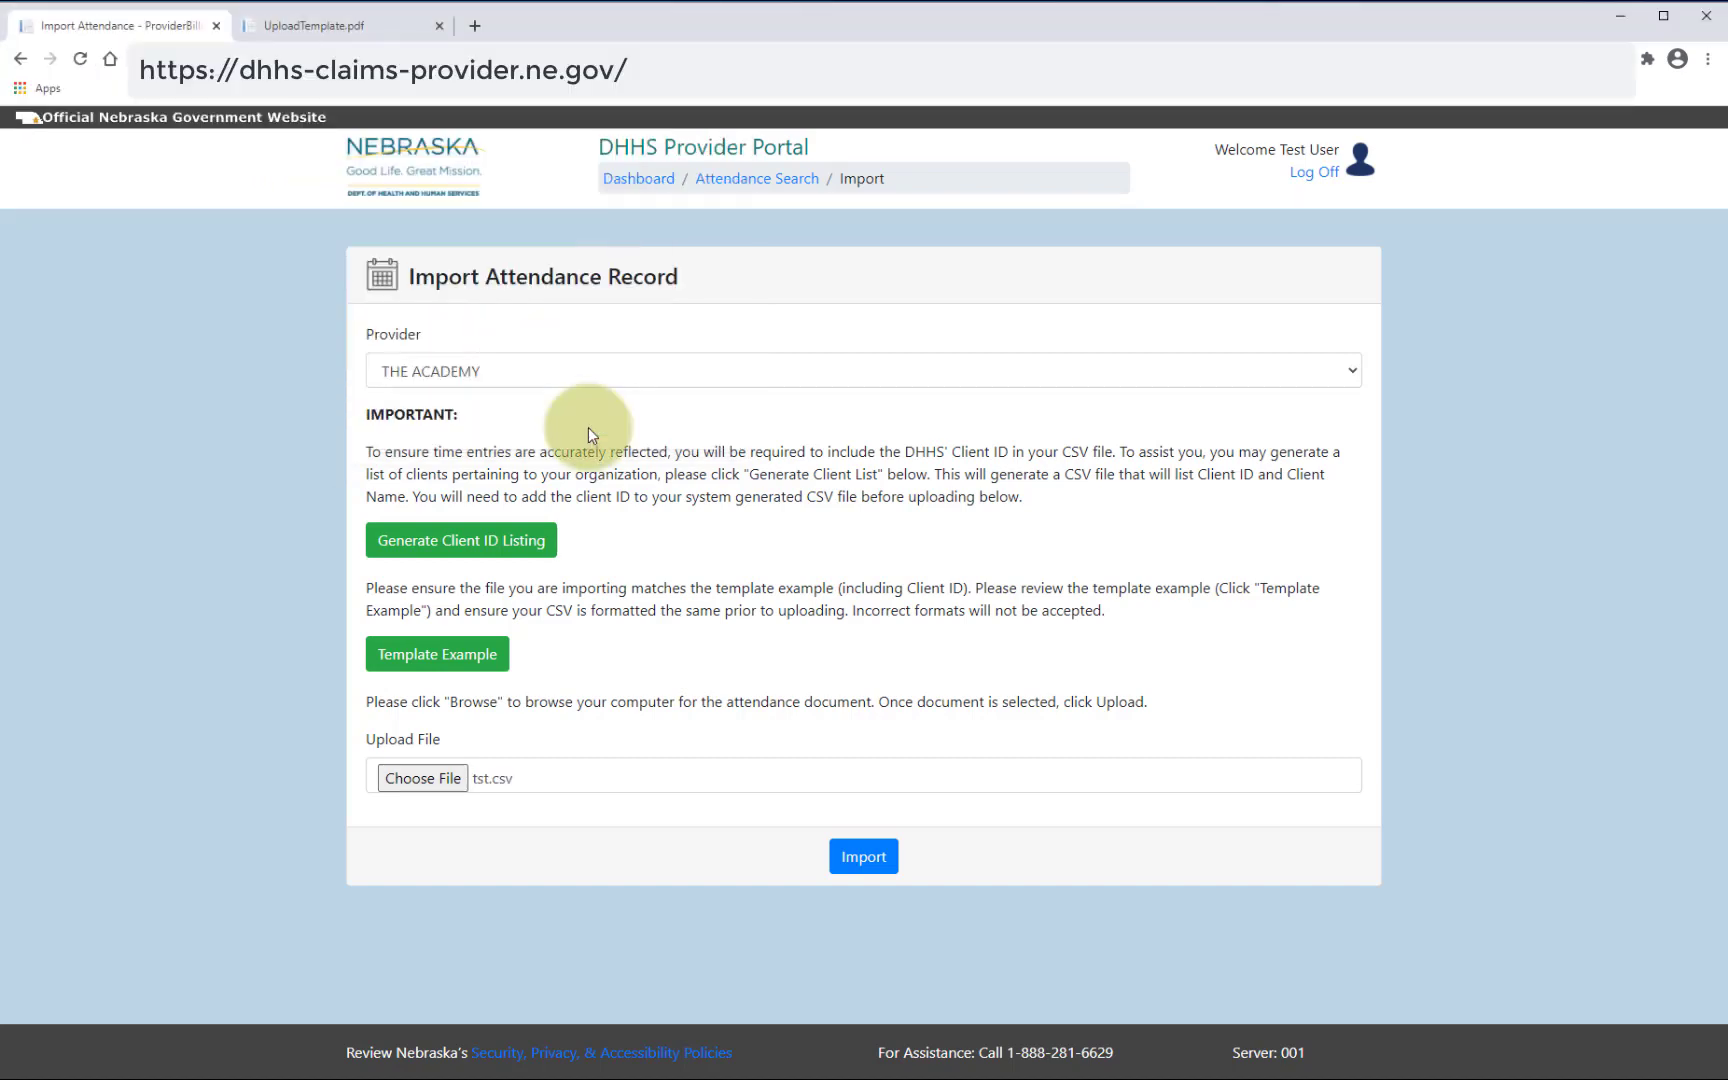
{"action": "left_click", "coordinate": [848, 863]}
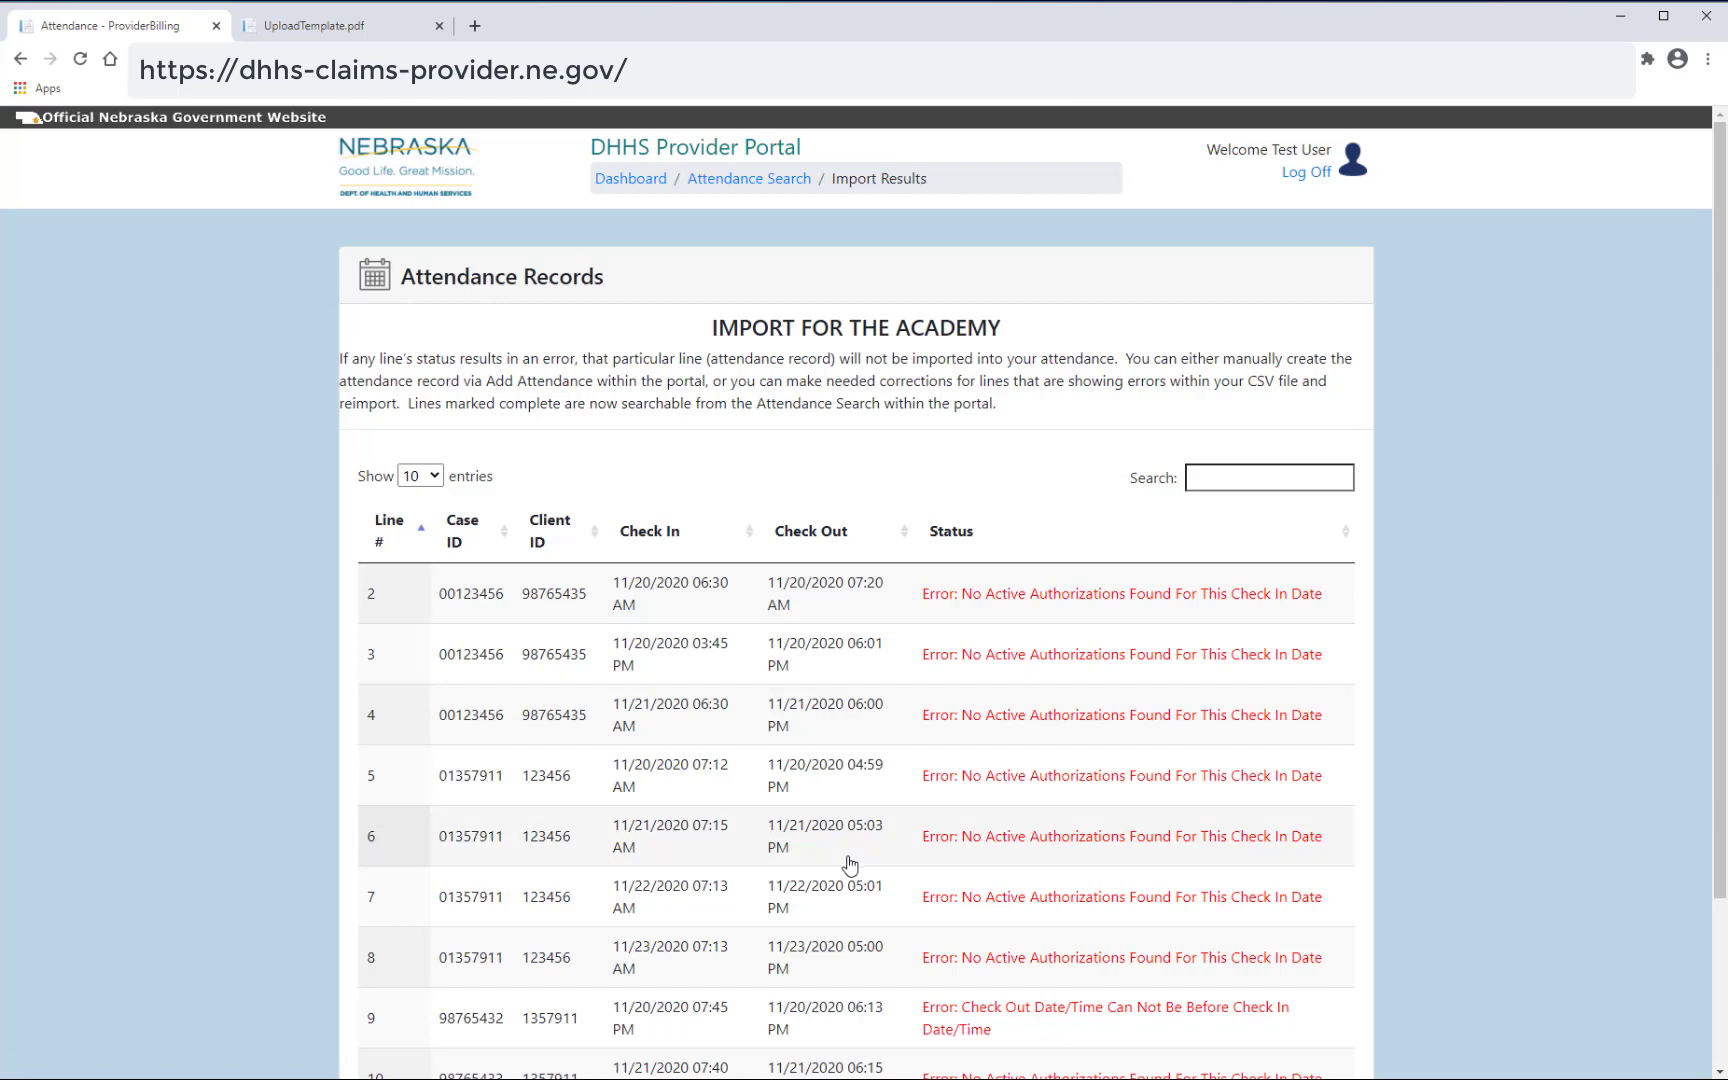
- Scroll the Import Results table and view page 2, showing line 12's error
{"action": "scroll", "coordinate": [849, 863], "scroll_direction": "down", "scroll_amount": 3}
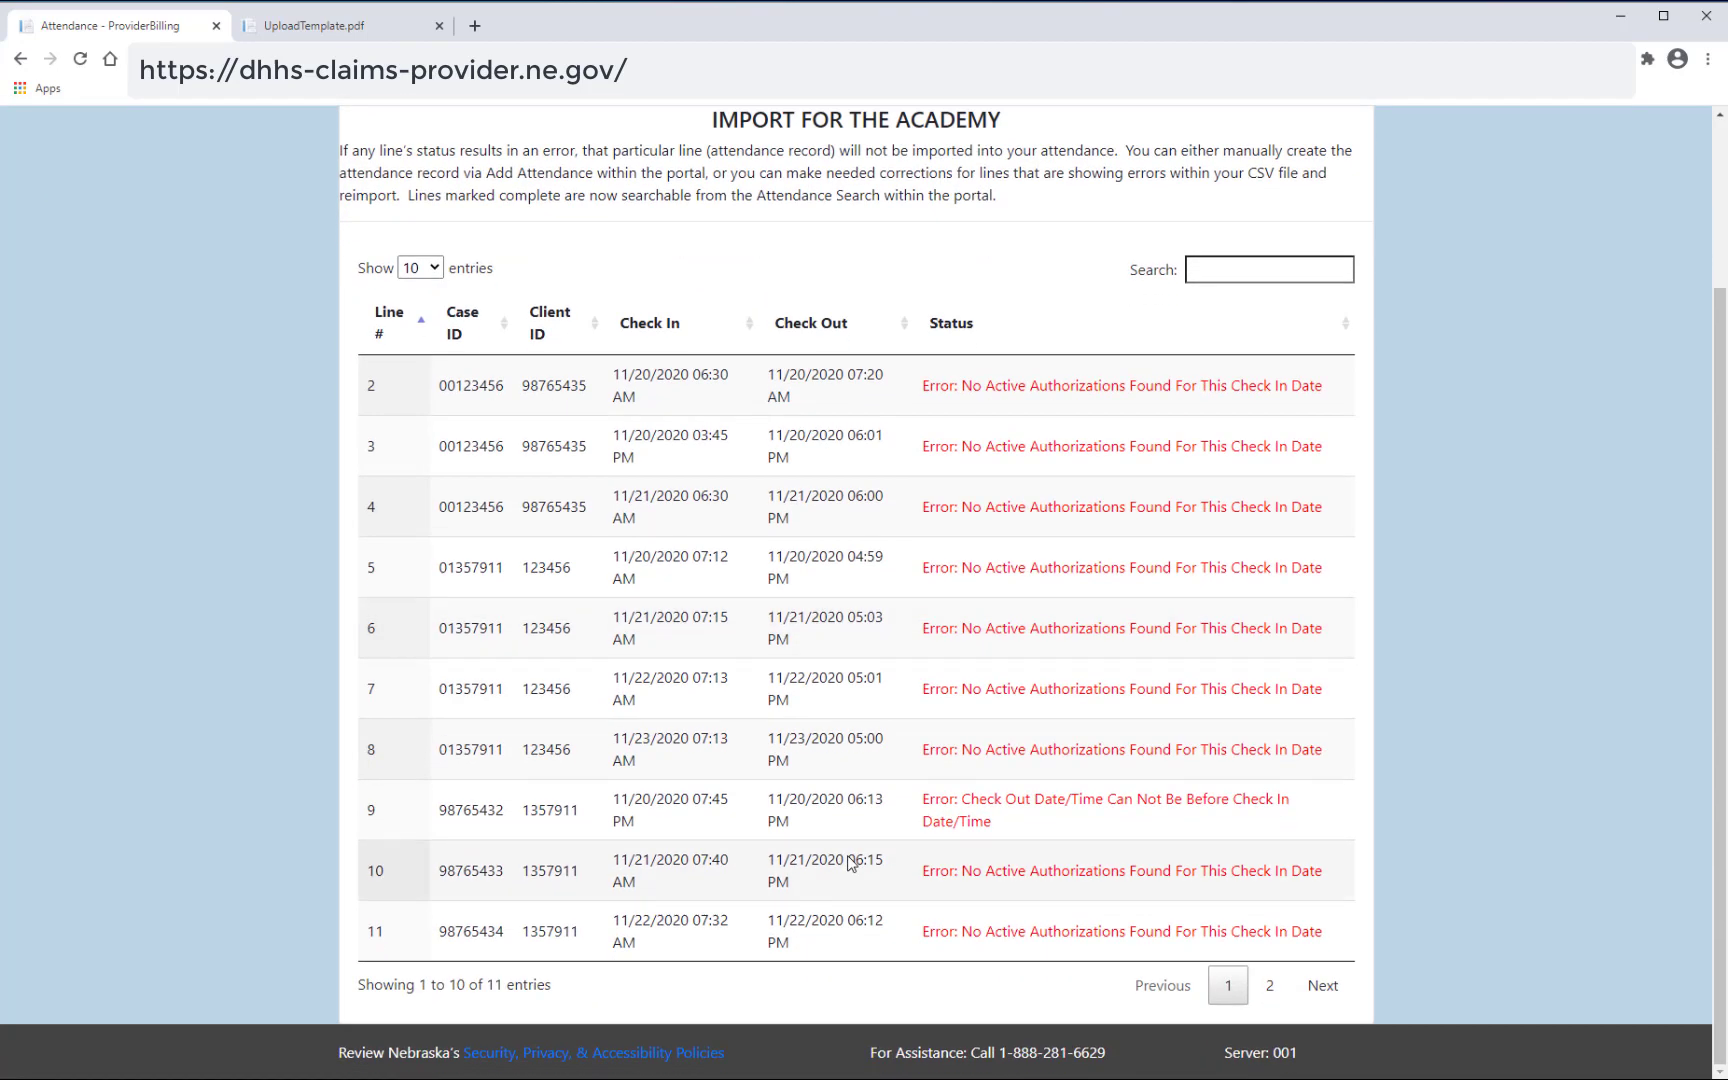
{"action": "left_click", "coordinate": [1271, 990]}
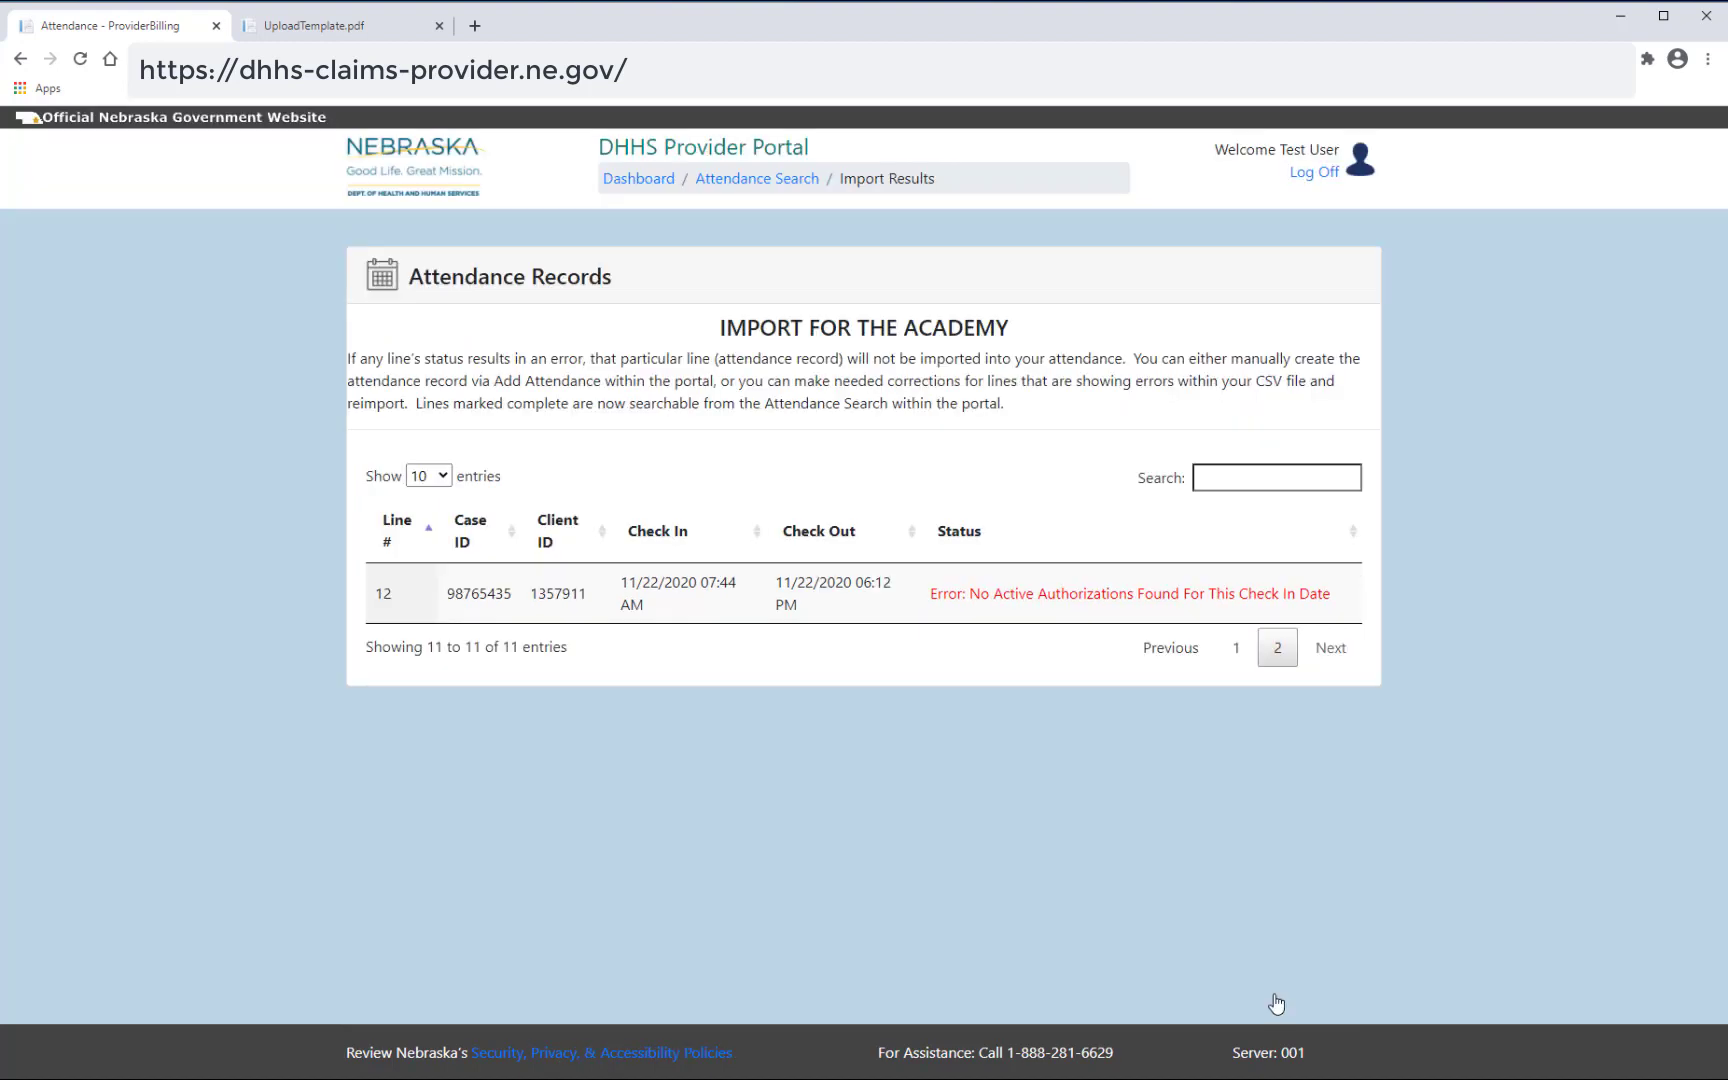